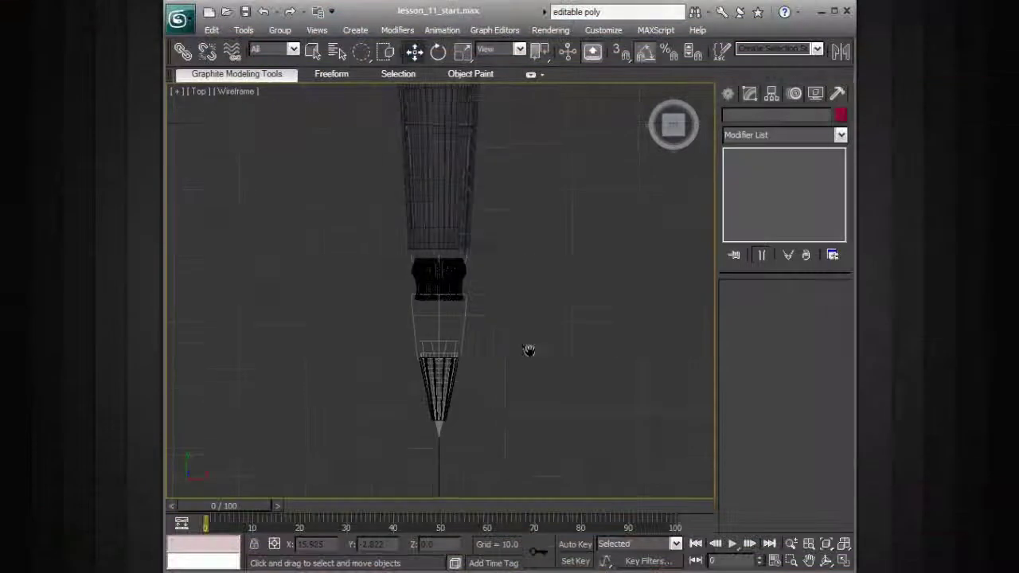
Draw a rectangle spline about 15.6 long and 8.5 wide against the outer side of the tapered body in the Top view
{"action": "scroll", "coordinate": [549, 321], "scroll_direction": "up", "scroll_amount": 2}
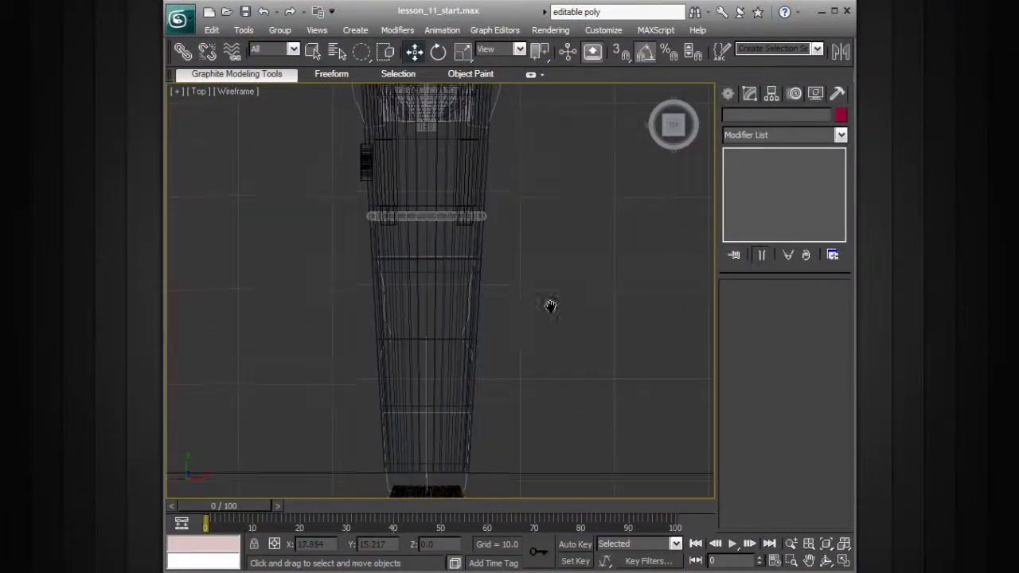
{"action": "left_click", "coordinate": [727, 94]}
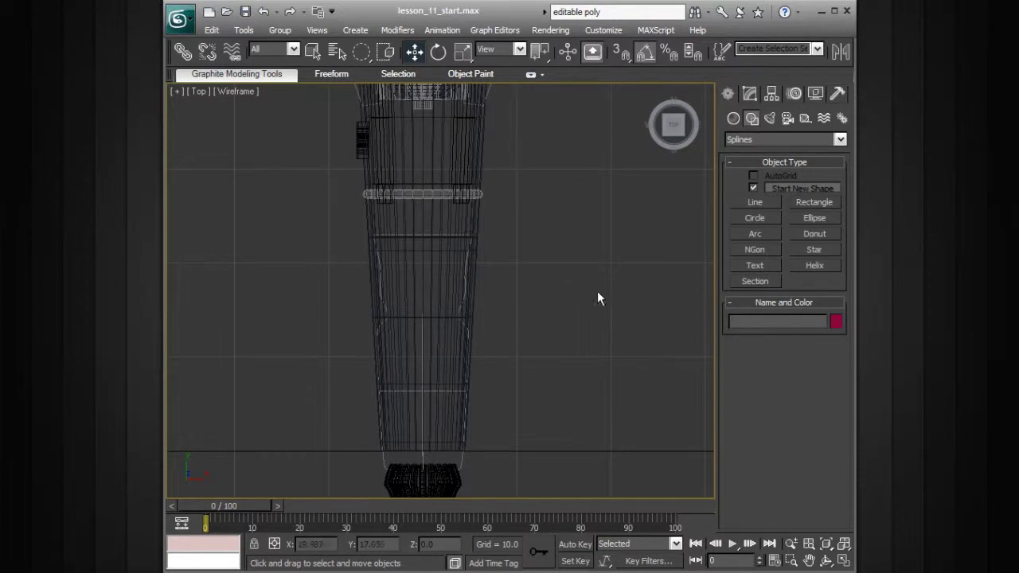
{"action": "middle_click_drag", "start_coordinate": [609, 288], "coordinate": [616, 287]}
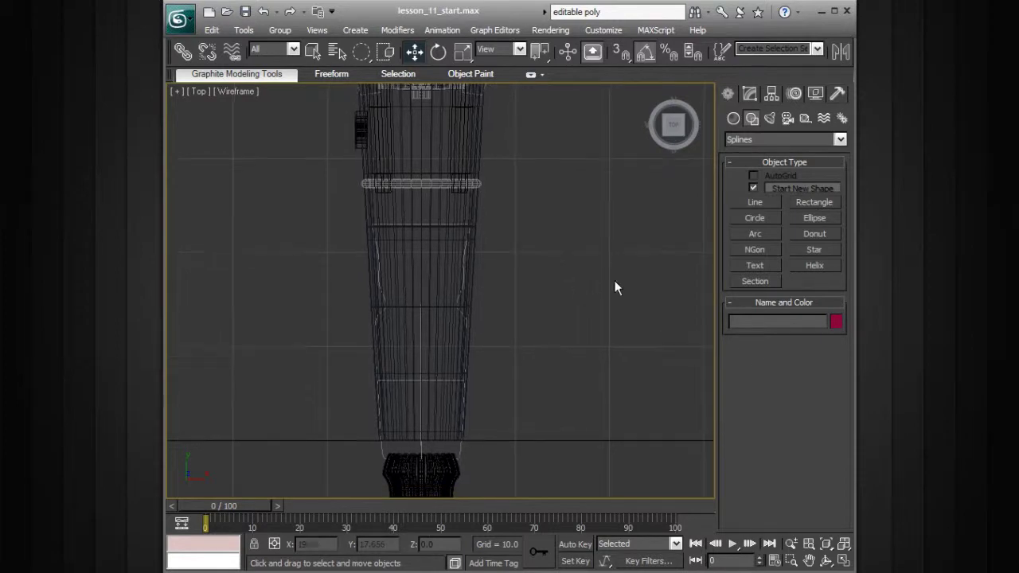
{"action": "left_click", "coordinate": [813, 203]}
{"action": "left_click_drag", "start_coordinate": [471, 212], "coordinate": [552, 359]}
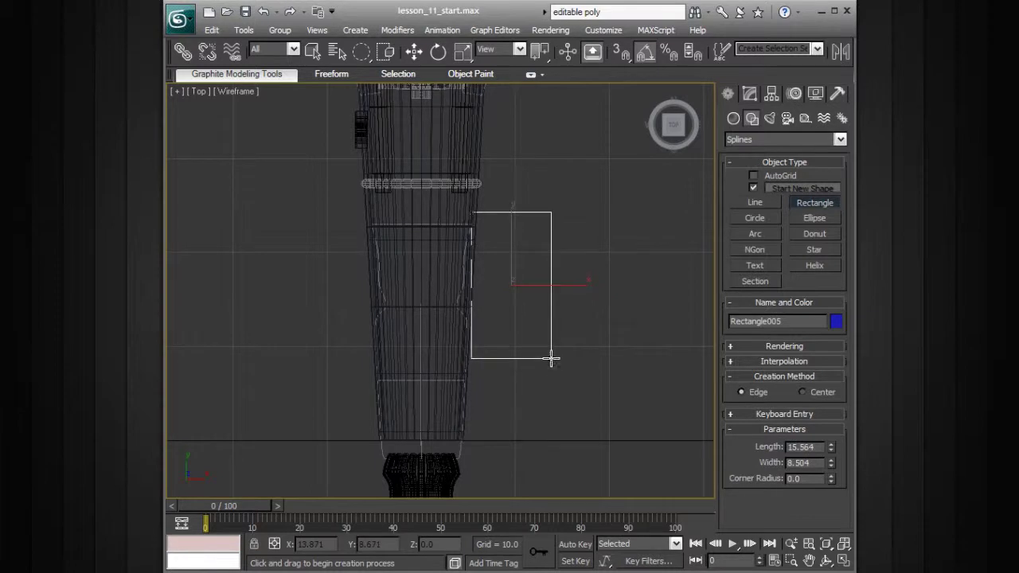
Convert the new rectangle to an Editable Spline and go to its Vertex sub-object level
{"action": "left_click", "coordinate": [749, 93]}
{"action": "middle_click_drag", "start_coordinate": [583, 320], "coordinate": [591, 350]}
{"action": "right_click", "coordinate": [762, 159]}
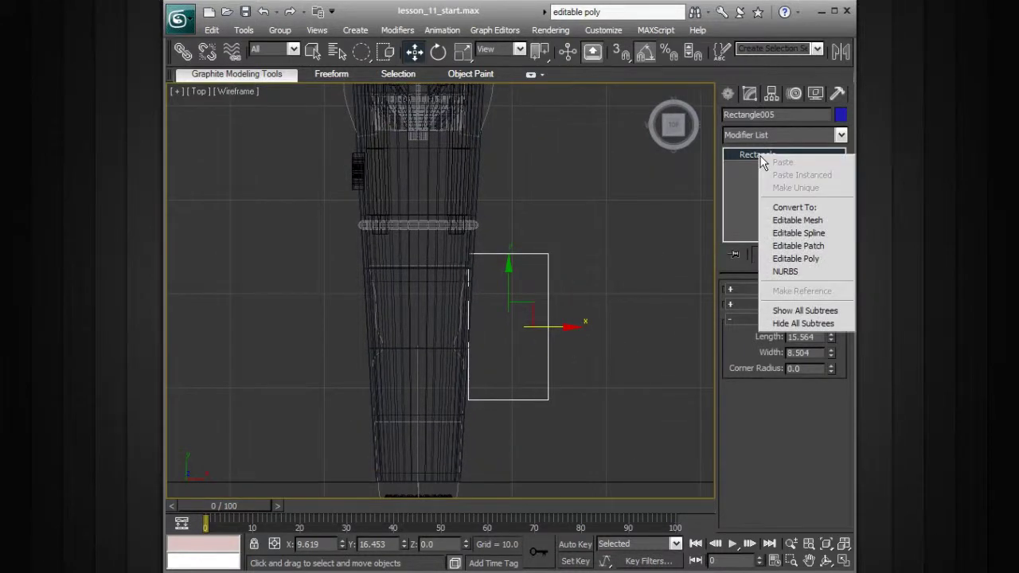
{"action": "left_click", "coordinate": [794, 233]}
{"action": "scroll", "coordinate": [605, 285], "scroll_direction": "up", "scroll_amount": 3}
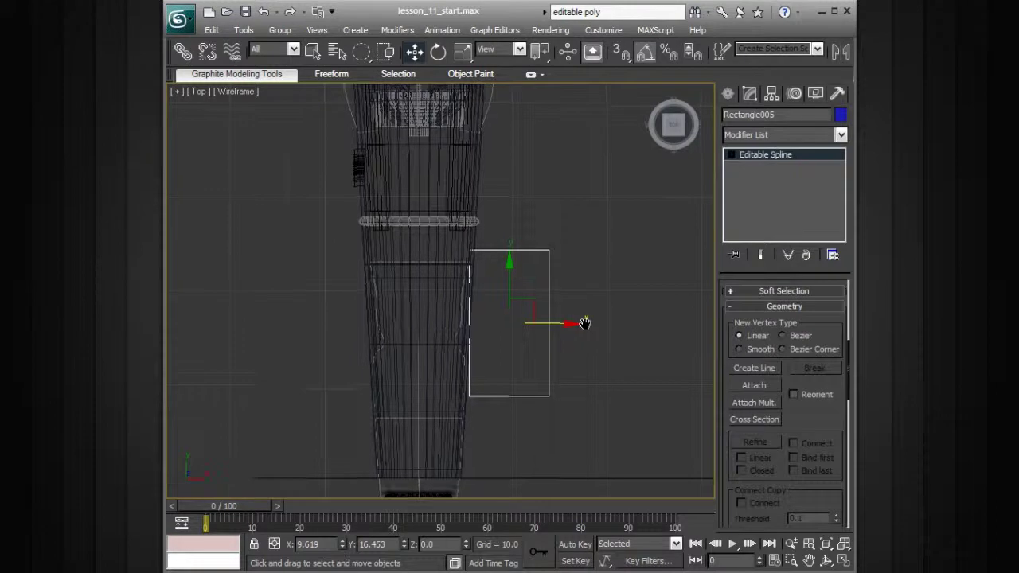
{"action": "left_click", "coordinate": [752, 165]}
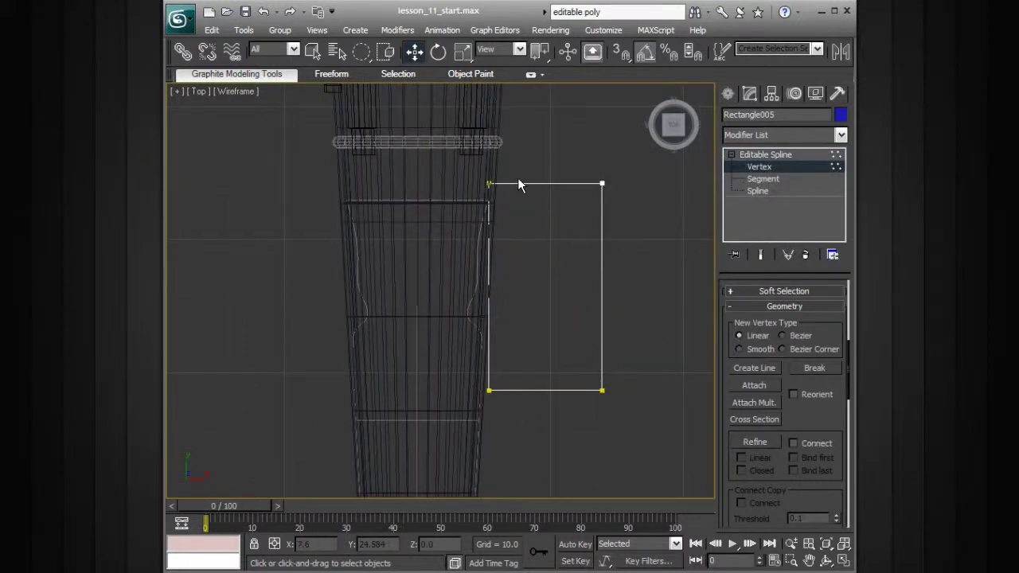
Set the selection region to rectangular and lower the rectangle's upper inner vertex to about Y 20.8
{"action": "left_click", "coordinate": [489, 184]}
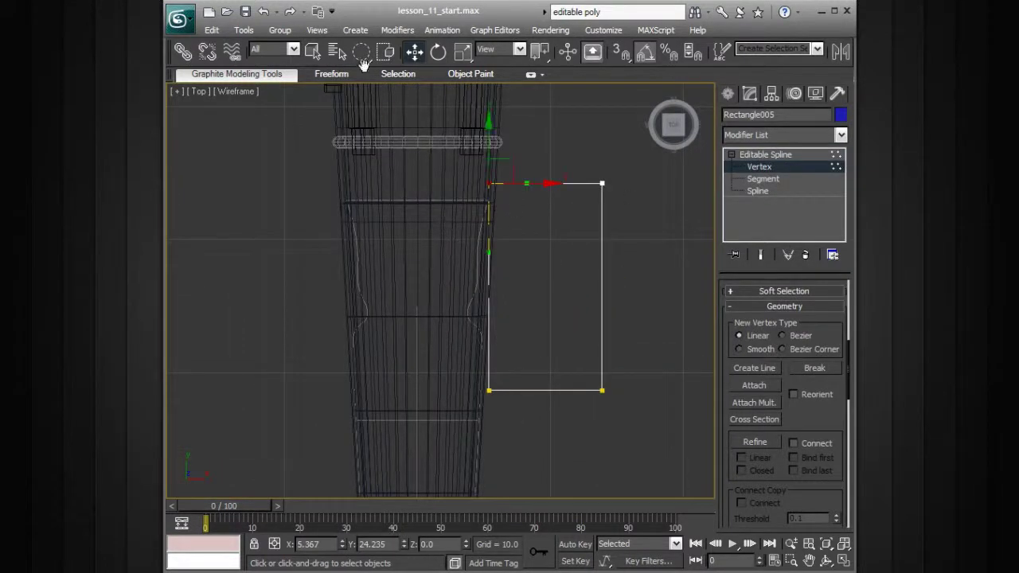
{"action": "left_click_drag", "start_coordinate": [360, 51], "coordinate": [361, 52]}
{"action": "left_click_drag", "start_coordinate": [512, 165], "coordinate": [465, 202]}
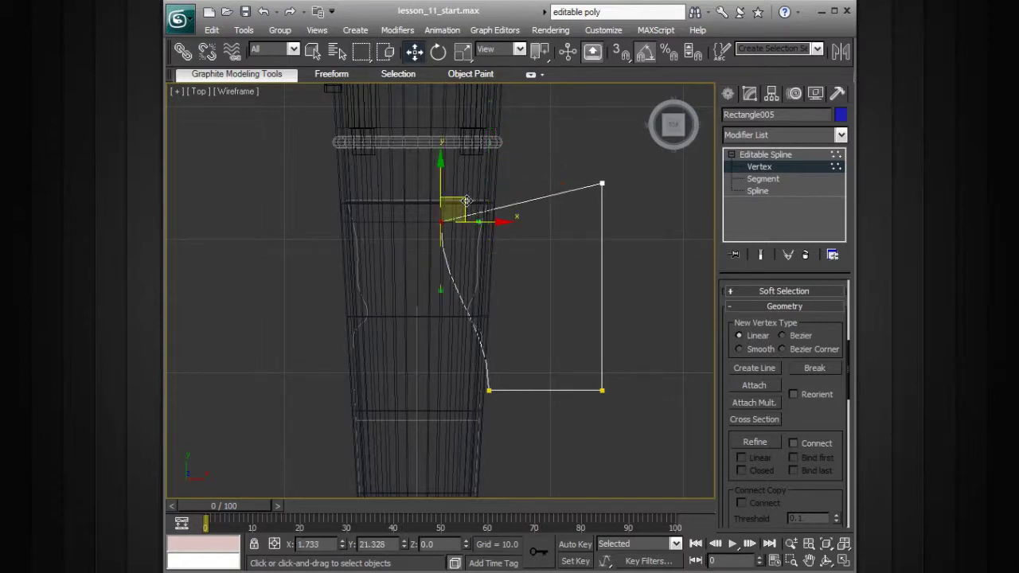
{"action": "key", "text": "ctrl+z"}
{"action": "left_click_drag", "start_coordinate": [490, 160], "coordinate": [488, 229]}
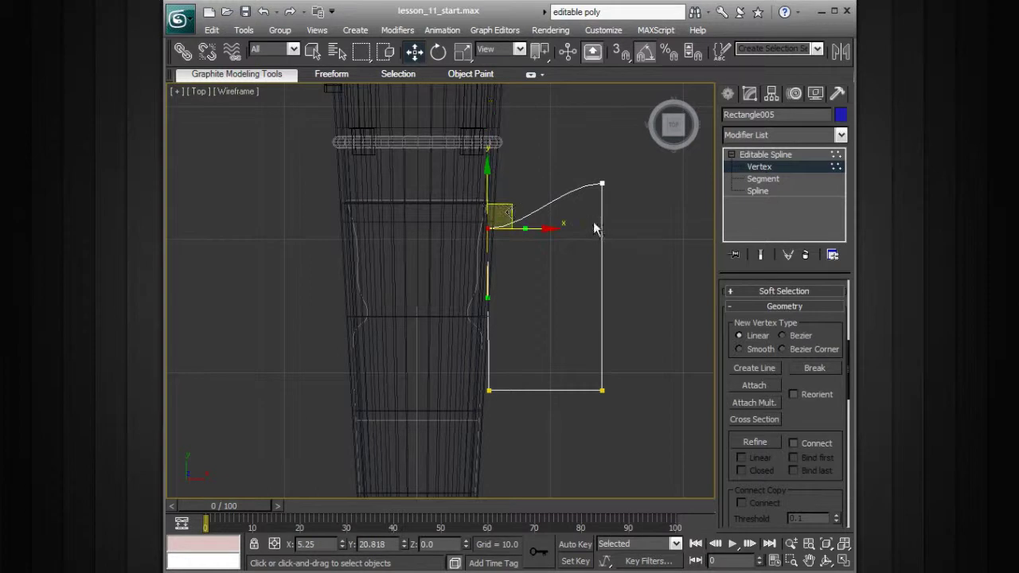
Convert all four vertices of the rectangle to Corner type so its edges are straight
{"action": "right_click", "coordinate": [486, 227]}
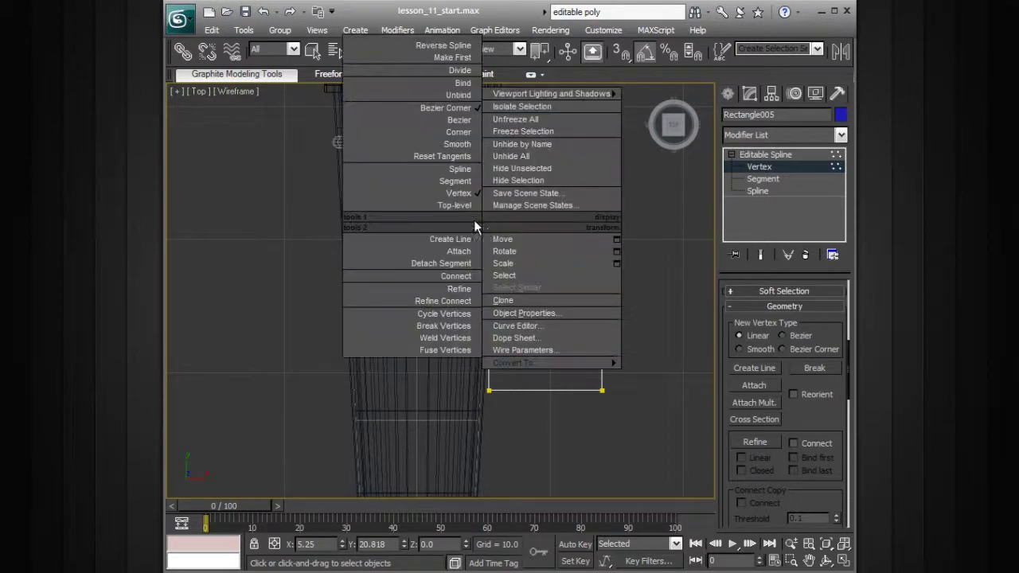
{"action": "left_click", "coordinate": [466, 140]}
{"action": "left_click", "coordinate": [602, 184]}
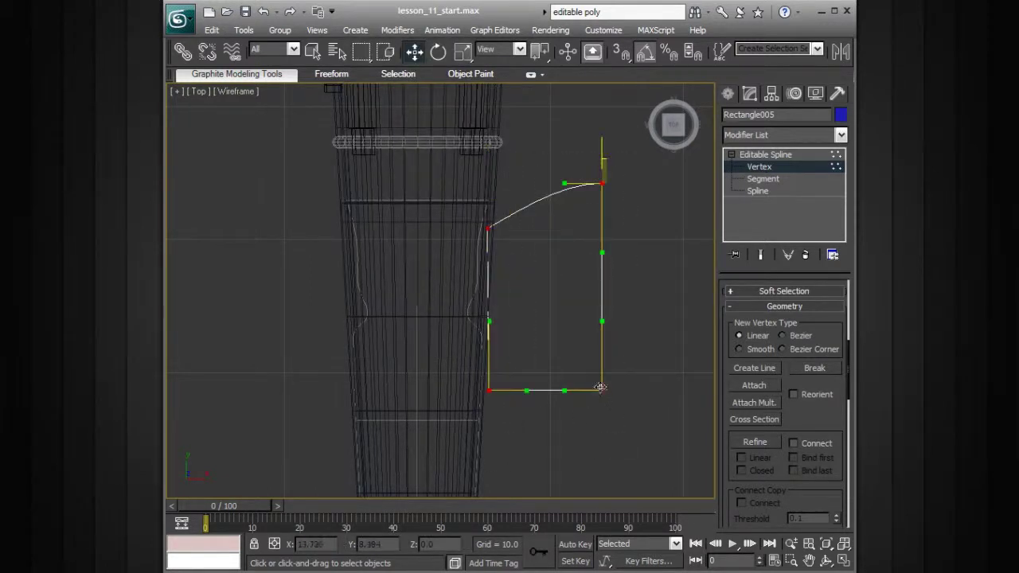
{"action": "right_click", "coordinate": [597, 381]}
{"action": "left_click", "coordinate": [573, 291]}
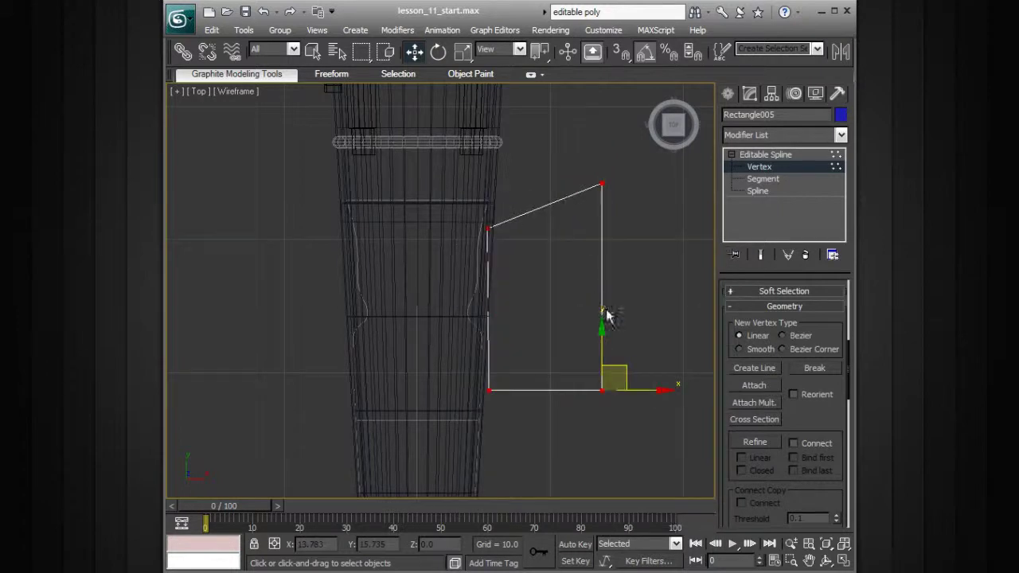
Move the two inner vertices down and slightly into the body so the inner edge follows its taper
{"action": "left_click", "coordinate": [488, 228]}
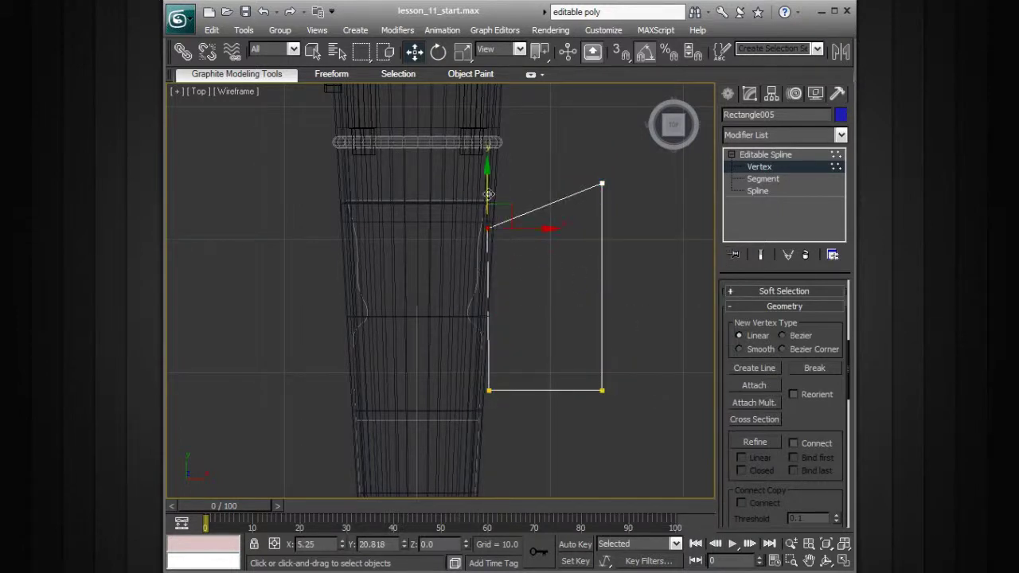
{"action": "middle_click_drag", "start_coordinate": [534, 362], "coordinate": [540, 333]}
{"action": "middle_click_drag", "start_coordinate": [522, 404], "coordinate": [523, 363]}
{"action": "left_click_drag", "start_coordinate": [519, 329], "coordinate": [473, 393]}
{"action": "left_click", "coordinate": [494, 160]}
{"action": "left_click_drag", "start_coordinate": [495, 133], "coordinate": [483, 199]}
Move the upper outer vertex down and in towards the body, to about X 7.8, Y 16.8
{"action": "middle_click_drag", "start_coordinate": [567, 242], "coordinate": [556, 281]}
{"action": "left_click", "coordinate": [582, 169]}
{"action": "left_click_drag", "start_coordinate": [583, 150], "coordinate": [582, 277]}
{"action": "left_click_drag", "start_coordinate": [639, 299], "coordinate": [504, 238]}
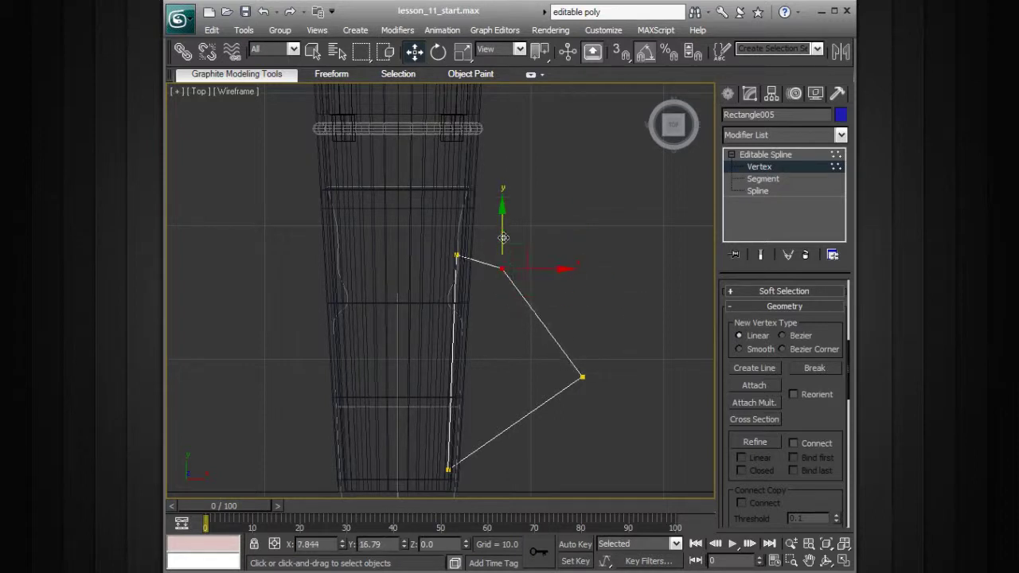
Lower the bottom outer vertex to about Y -4.4 and pull it inward to form the pointed tip
{"action": "middle_click_drag", "start_coordinate": [517, 238], "coordinate": [528, 154]}
{"action": "left_click_drag", "start_coordinate": [592, 293], "coordinate": [548, 429]}
{"action": "middle_click_drag", "start_coordinate": [547, 429], "coordinate": [550, 323]}
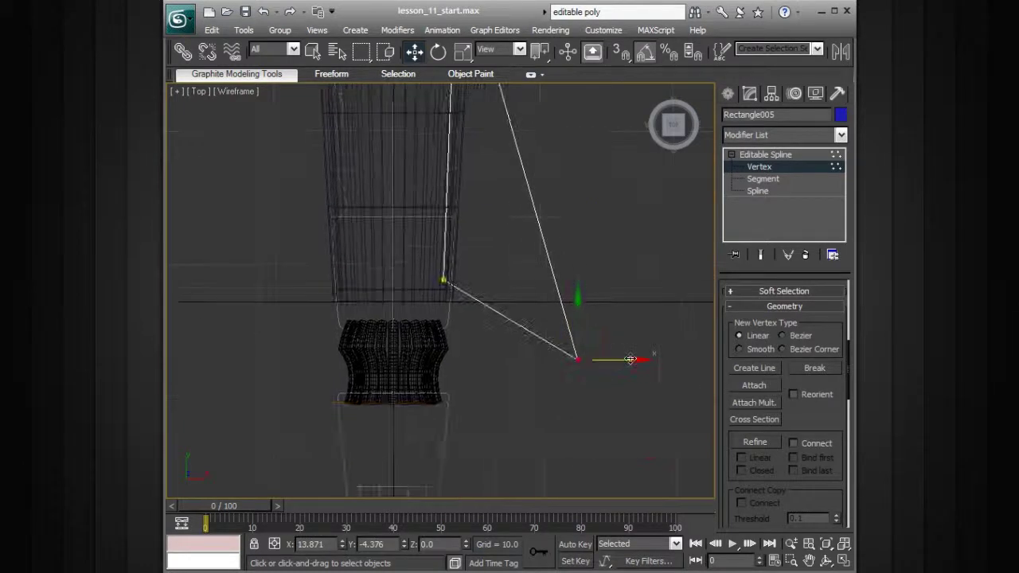
{"action": "left_click_drag", "start_coordinate": [626, 366], "coordinate": [572, 367]}
Shift the upper outer vertex further inward to about X 7.0
{"action": "middle_click_drag", "start_coordinate": [575, 235], "coordinate": [590, 300]}
{"action": "left_click", "coordinate": [514, 146]}
{"action": "left_click_drag", "start_coordinate": [558, 148], "coordinate": [547, 147]}
Insert a vertex on the lower slanted edge, close to the outer tip
{"action": "middle_click_drag", "start_coordinate": [578, 306], "coordinate": [573, 212]}
{"action": "scroll", "coordinate": [598, 243], "scroll_direction": "up", "scroll_amount": 2}
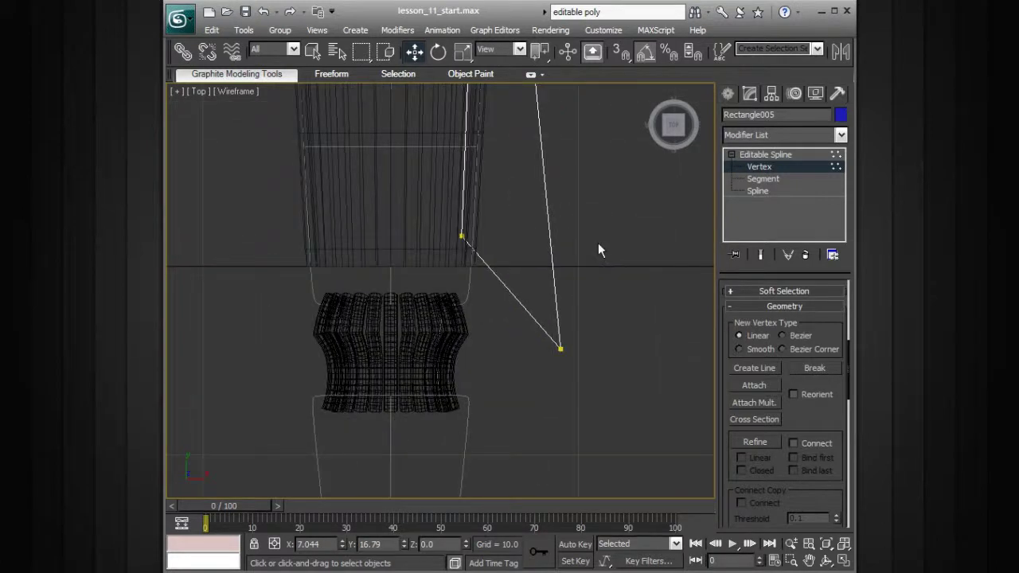
{"action": "middle_click_drag", "start_coordinate": [602, 280], "coordinate": [648, 356]}
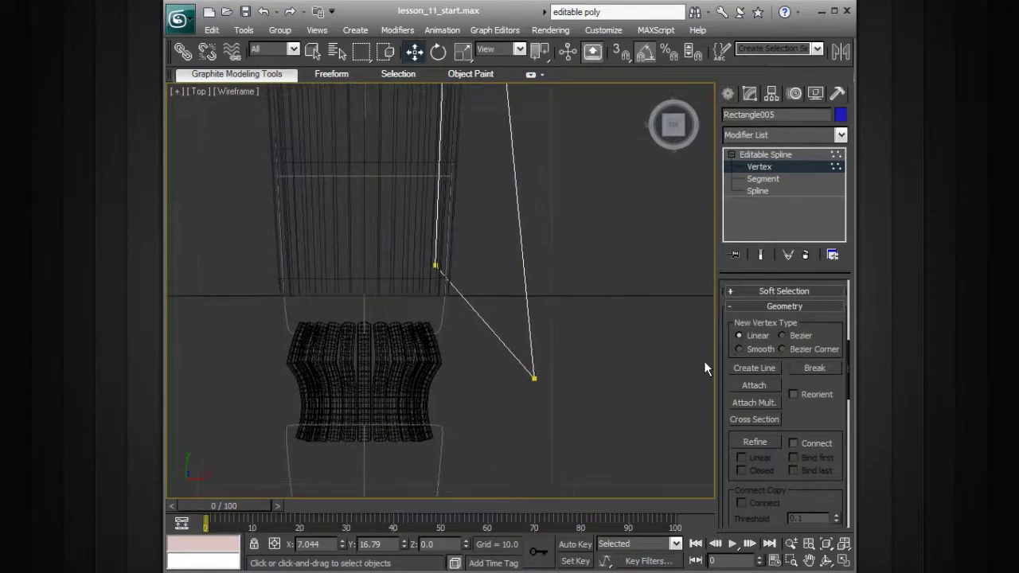
{"action": "scroll", "coordinate": [812, 417], "scroll_direction": "down", "scroll_amount": 5}
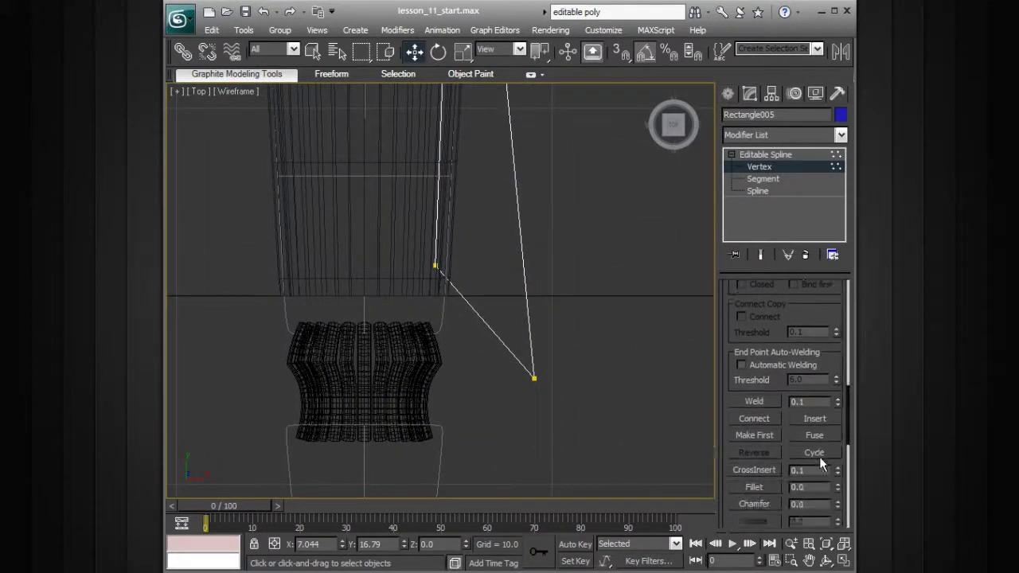
{"action": "left_click", "coordinate": [819, 418]}
{"action": "left_click", "coordinate": [504, 342]}
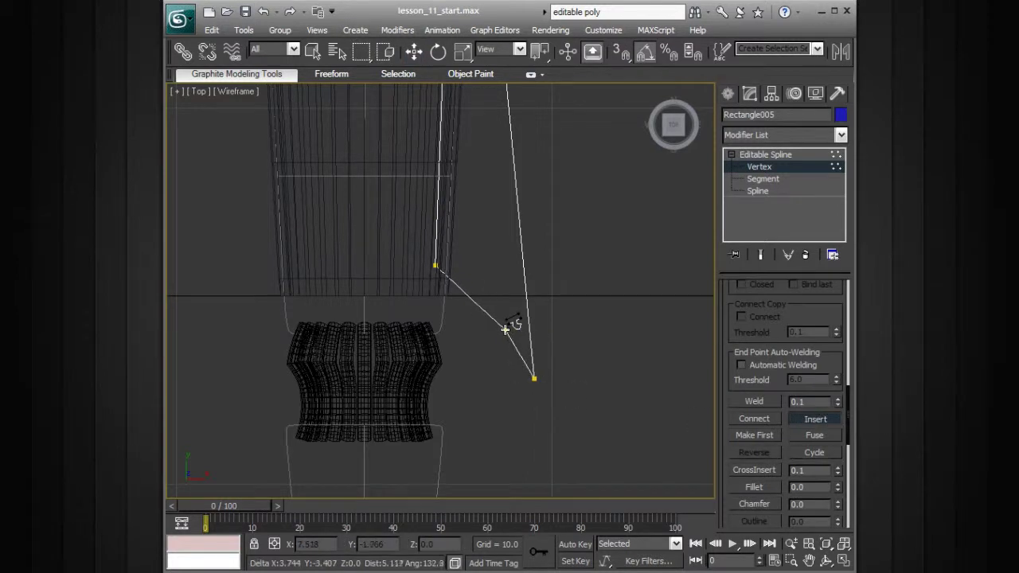
{"action": "left_click", "coordinate": [501, 343]}
{"action": "right_click", "coordinate": [476, 306]}
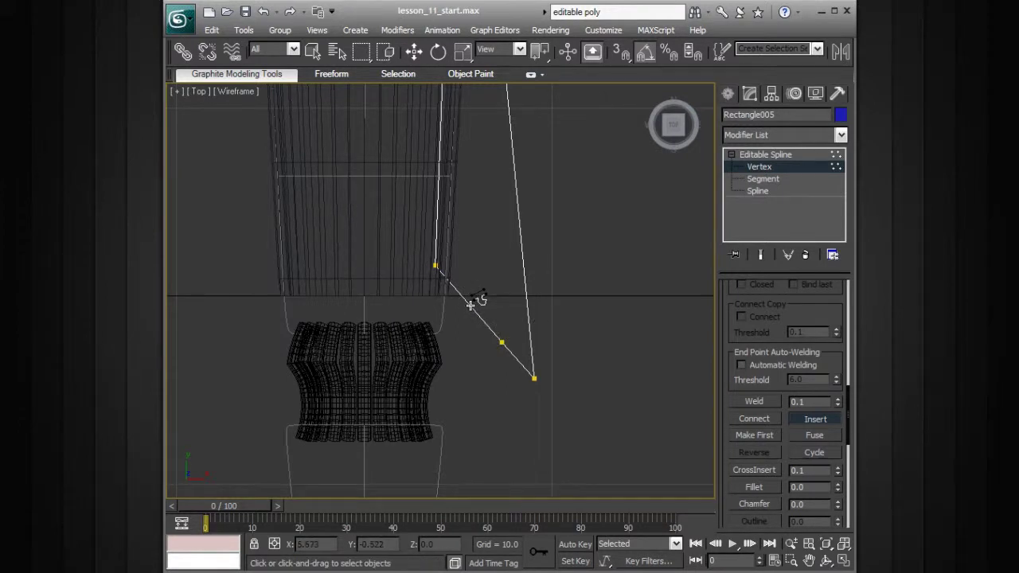
Insert a second vertex midway on the remaining lower edge, pull it outward to about X 6.4, Y 0.8, and finish inserting
{"action": "left_click", "coordinate": [470, 305]}
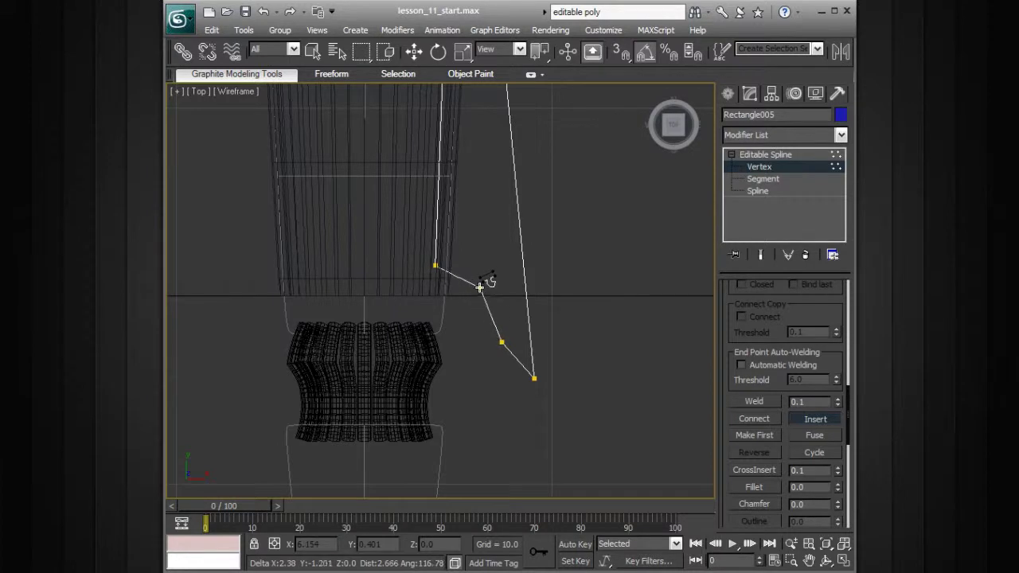
{"action": "left_click", "coordinate": [486, 281]}
{"action": "right_click", "coordinate": [550, 318]}
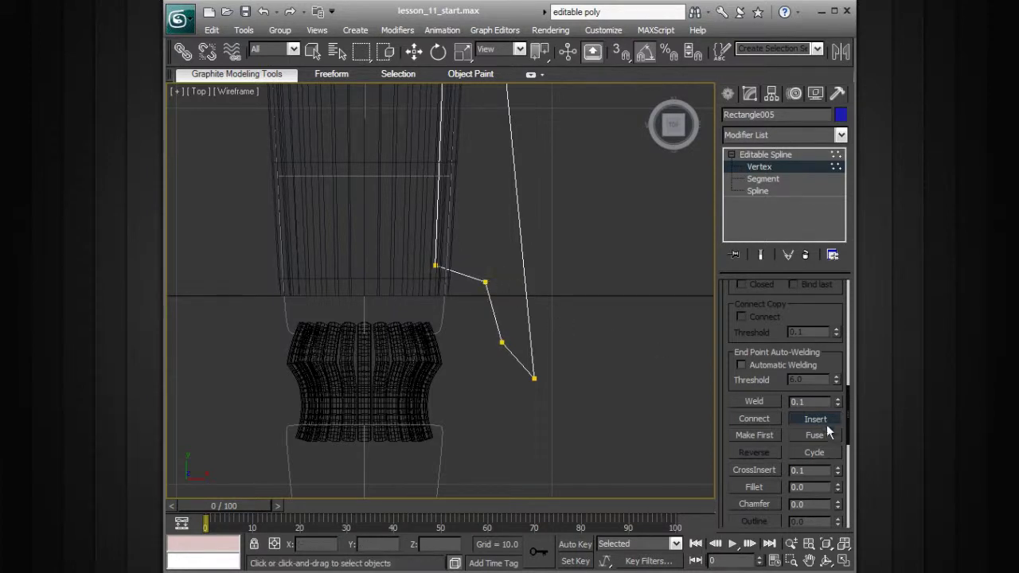
{"action": "key", "text": "w"}
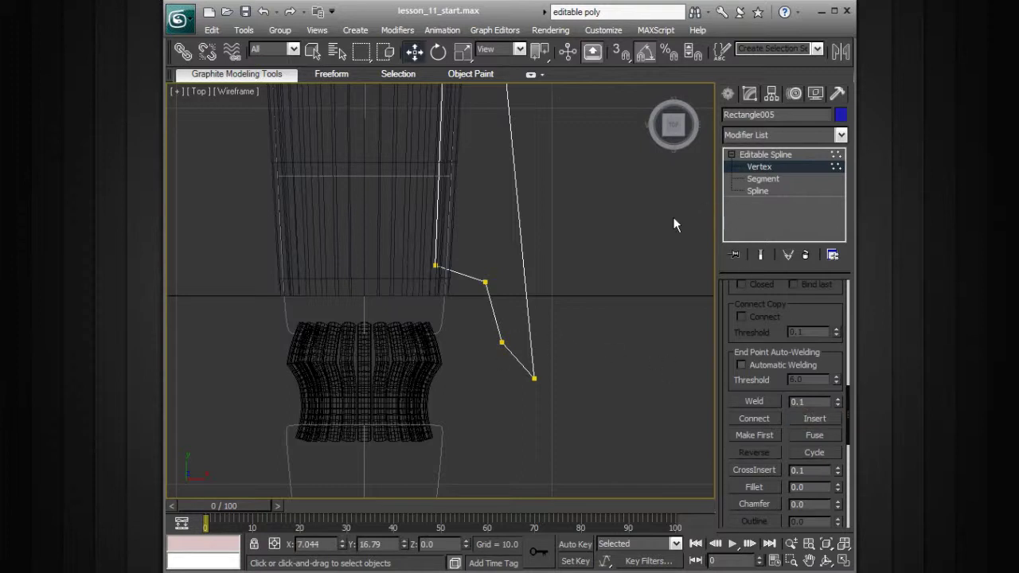
Nudge the inserted vertex near the tip slightly outward and down, and change the other inserted vertex to Smooth
{"action": "left_click", "coordinate": [502, 342]}
{"action": "left_click_drag", "start_coordinate": [510, 332], "coordinate": [560, 348]}
{"action": "left_click", "coordinate": [486, 283]}
{"action": "right_click", "coordinate": [486, 281]}
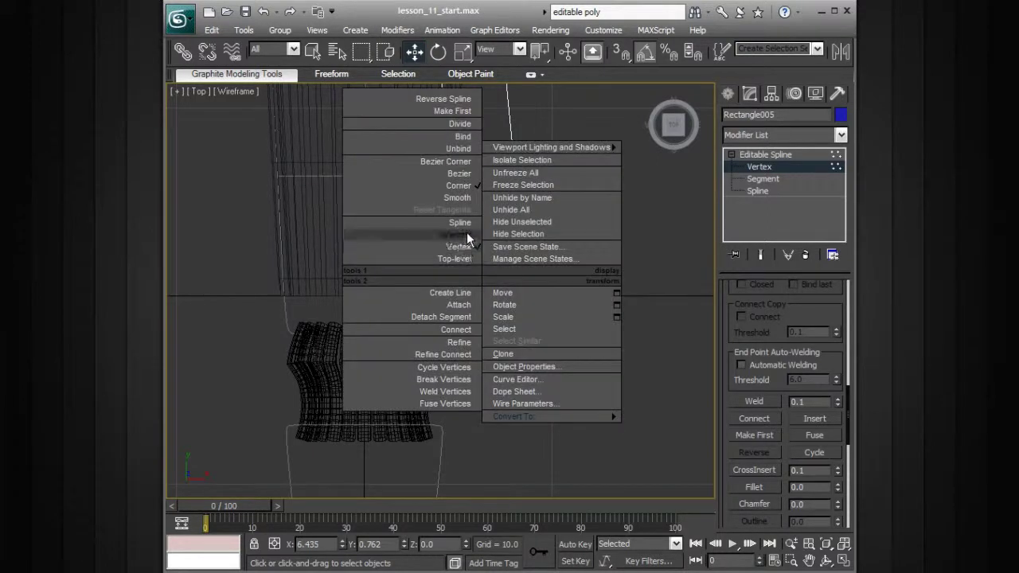
{"action": "left_click", "coordinate": [459, 198]}
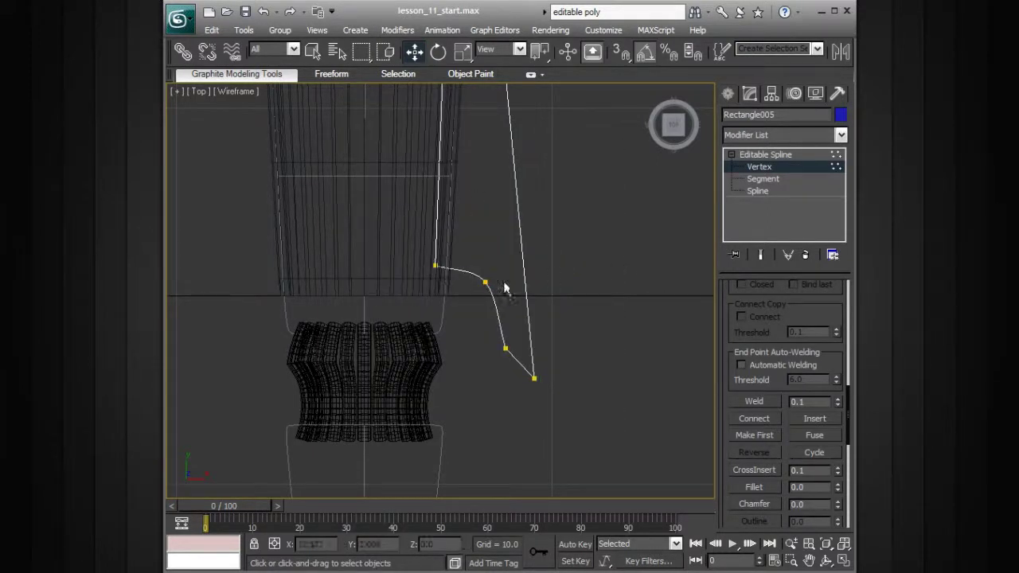
Lower the smooth vertex slightly, convert the vertex near the tip to Bezier Corner and adjust its handle to round the curve
{"action": "left_click_drag", "start_coordinate": [486, 283], "coordinate": [514, 346]}
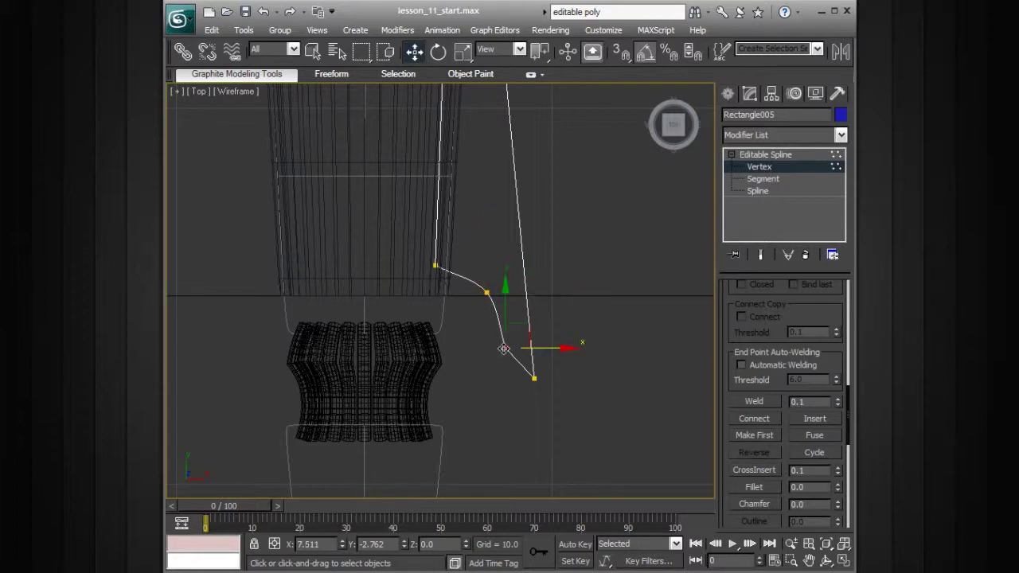
{"action": "right_click", "coordinate": [504, 348]}
{"action": "left_click", "coordinate": [485, 259]}
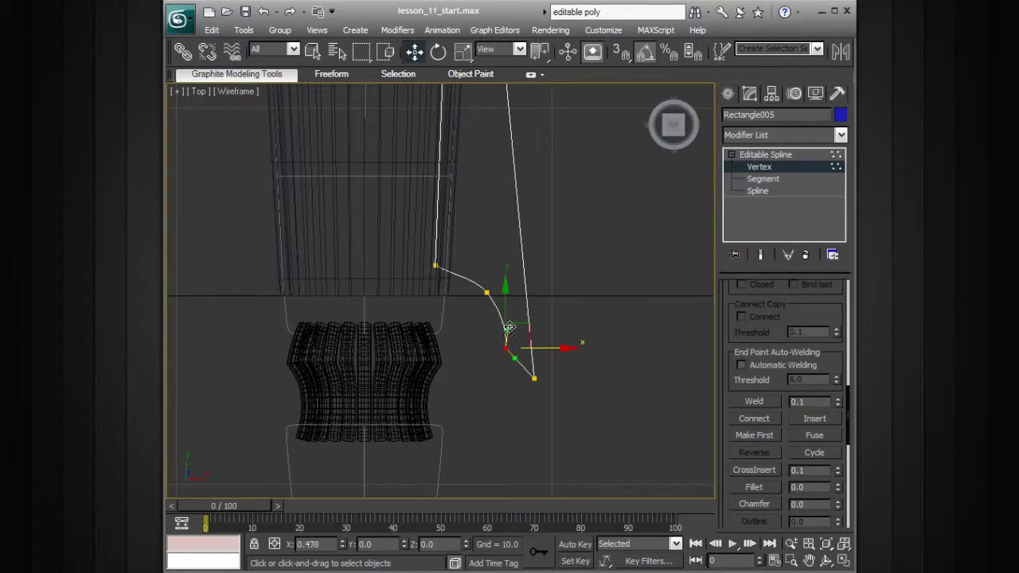
{"action": "left_click", "coordinate": [487, 293]}
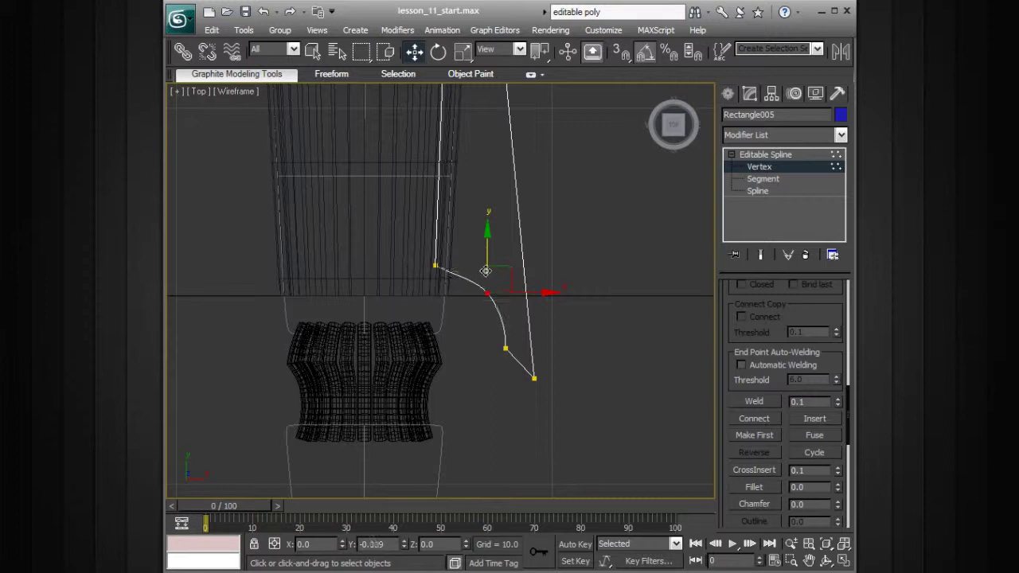
Convert the lower inner vertex to Bezier Corner and raise its outward handle to arch the bottom curve
{"action": "left_click", "coordinate": [435, 265]}
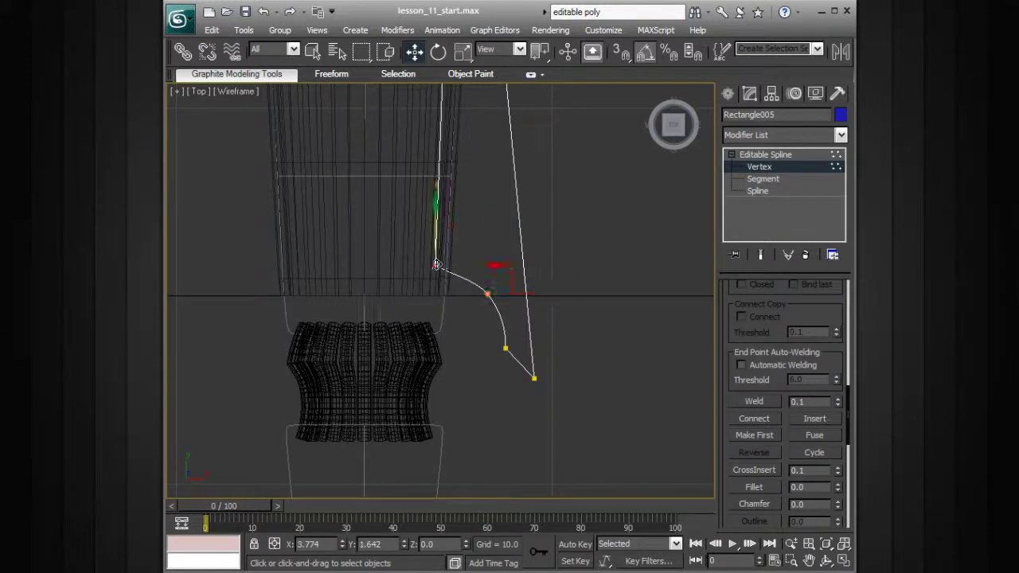
{"action": "right_click", "coordinate": [436, 264]}
{"action": "left_click", "coordinate": [412, 158]}
{"action": "left_click_drag", "start_coordinate": [454, 274], "coordinate": [460, 269]}
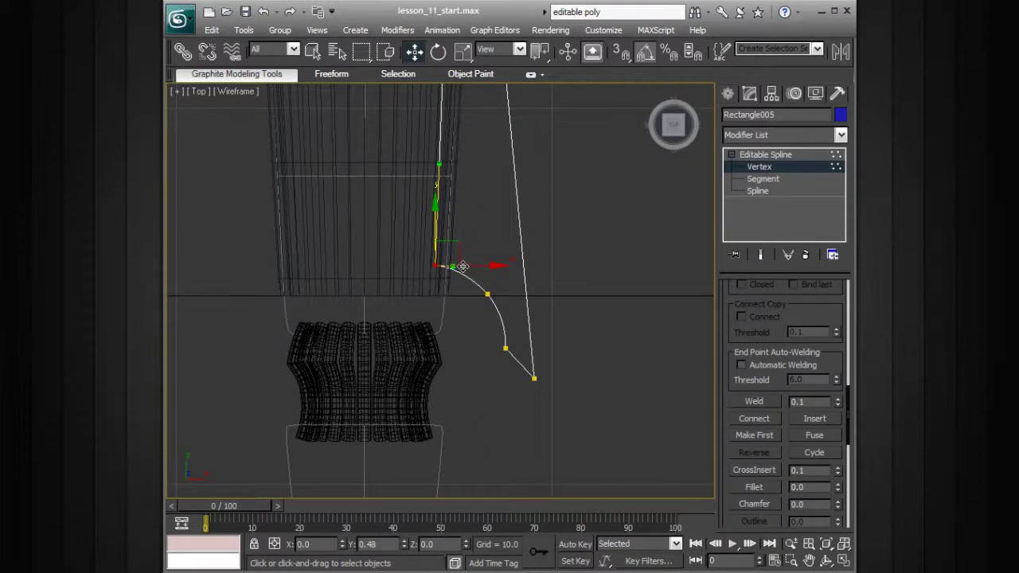
{"action": "left_click", "coordinate": [608, 291]}
Leave vertex editing and return to the top level of the Editable Spline
{"action": "scroll", "coordinate": [605, 288], "scroll_direction": "down", "scroll_amount": 3}
{"action": "middle_click_drag", "start_coordinate": [602, 285], "coordinate": [629, 355]}
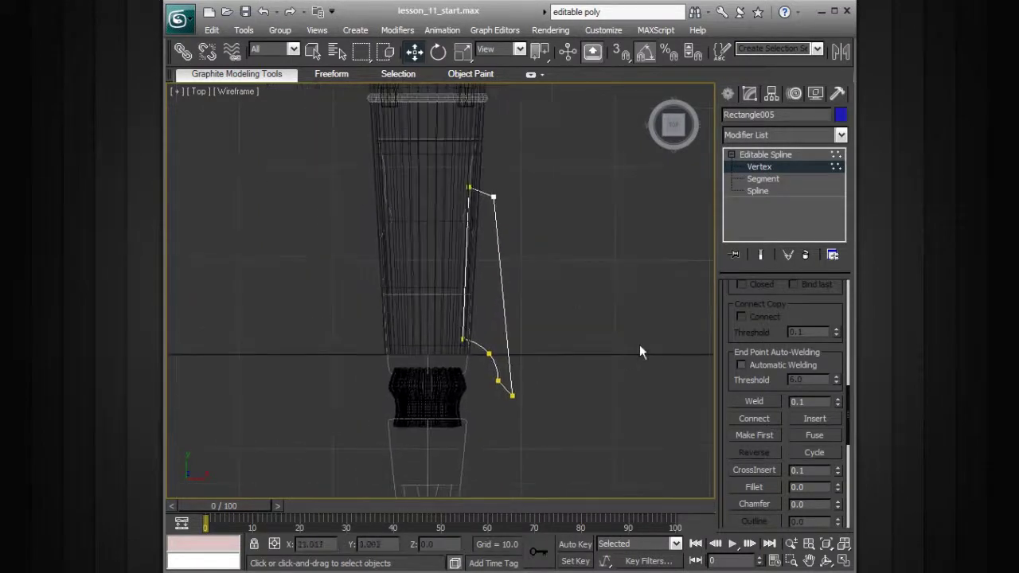
{"action": "left_click", "coordinate": [748, 155]}
{"action": "left_click", "coordinate": [731, 154]}
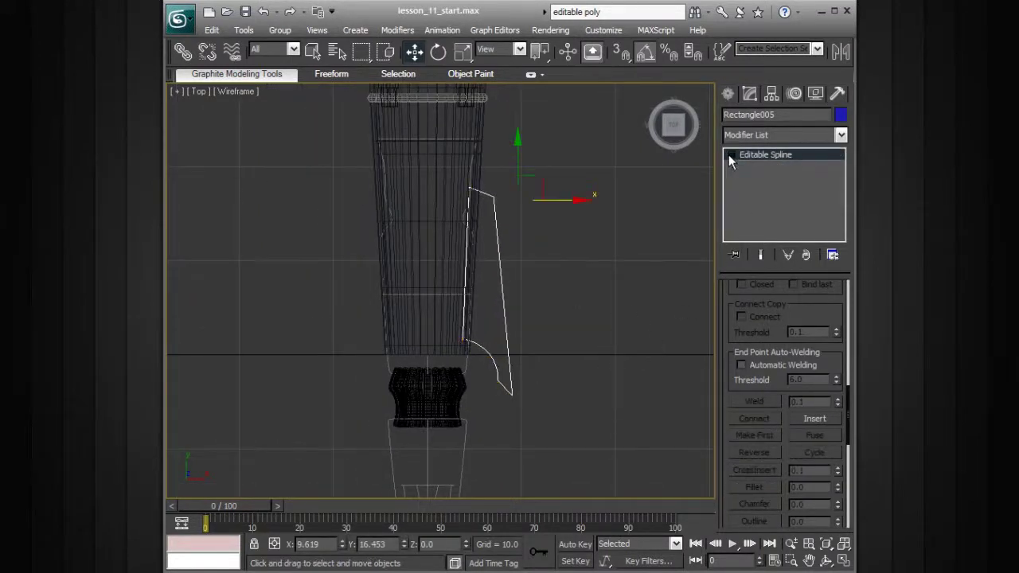
Apply a Bevel modifier to the fin-shaped spline profile
{"action": "middle_click_drag", "start_coordinate": [606, 325], "coordinate": [637, 308]}
{"action": "scroll", "coordinate": [585, 287], "scroll_direction": "up", "scroll_amount": 2}
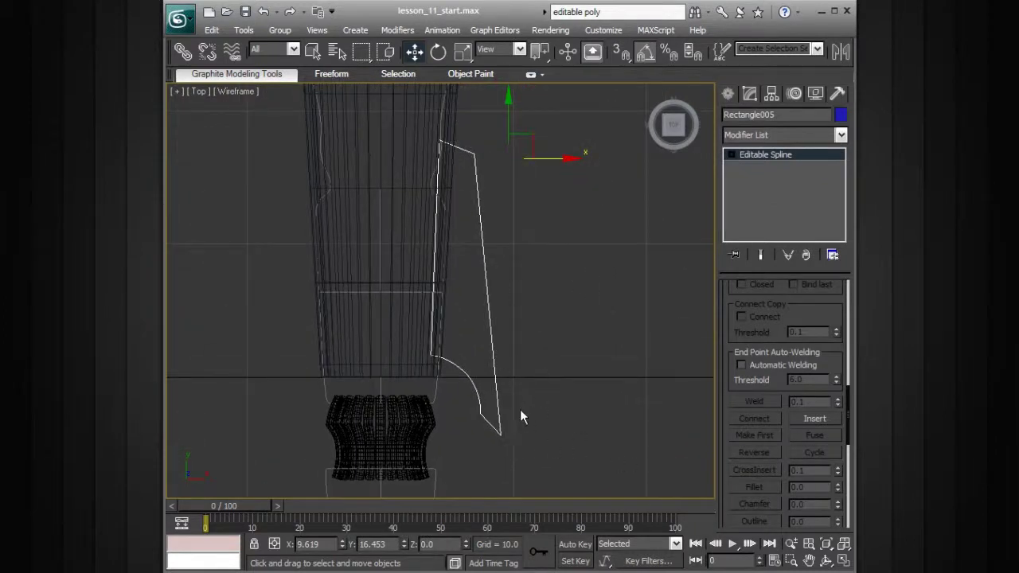
{"action": "left_click", "coordinate": [842, 136]}
{"action": "scroll", "coordinate": [835, 215], "scroll_direction": "down", "scroll_amount": 4}
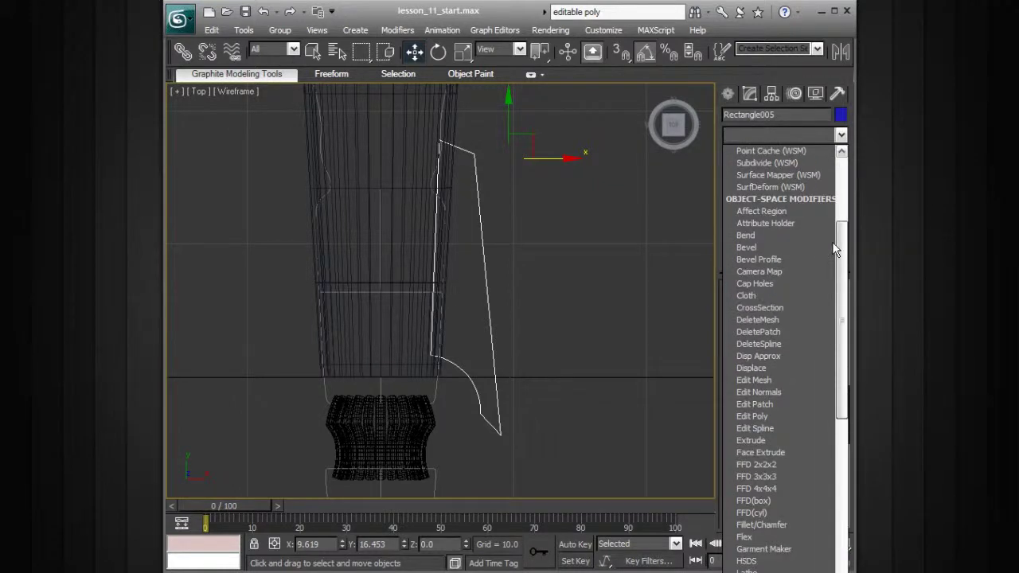
{"action": "left_click", "coordinate": [783, 247]}
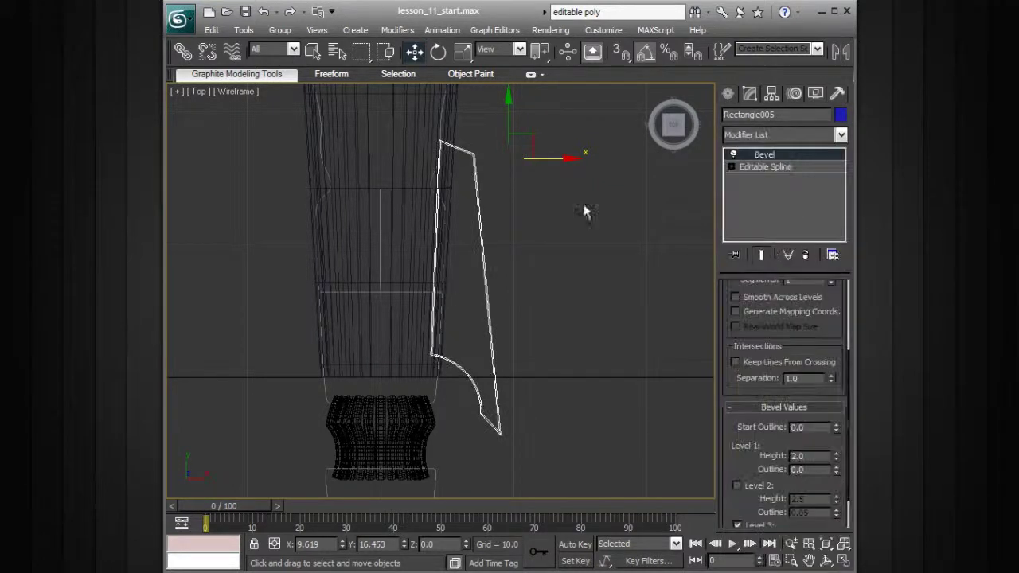
Show the fin in the maximized Perspective view and set the Bevel's Level 1 height to 0.2
{"action": "key", "text": "alt+w"}
{"action": "middle_click", "coordinate": [603, 337]}
{"action": "key", "text": "alt+w"}
{"action": "middle_click_drag", "start_coordinate": [625, 317], "coordinate": [603, 264], "text": "alt"}
{"action": "scroll", "coordinate": [580, 311], "scroll_direction": "up", "scroll_amount": 5}
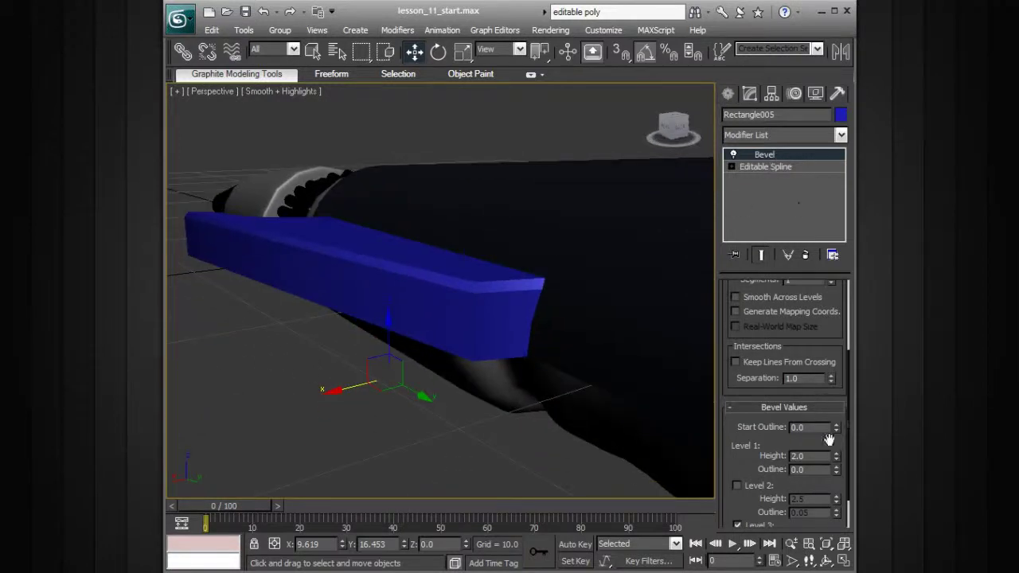
{"action": "left_click_drag", "start_coordinate": [839, 446], "coordinate": [842, 405]}
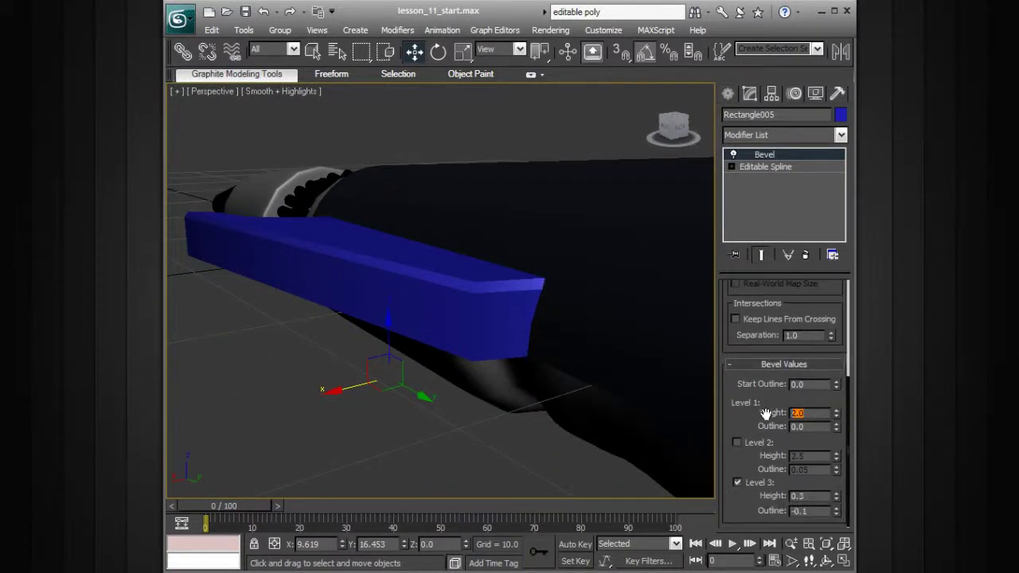
{"action": "type", "text": "2"}
{"action": "key", "text": "Return"}
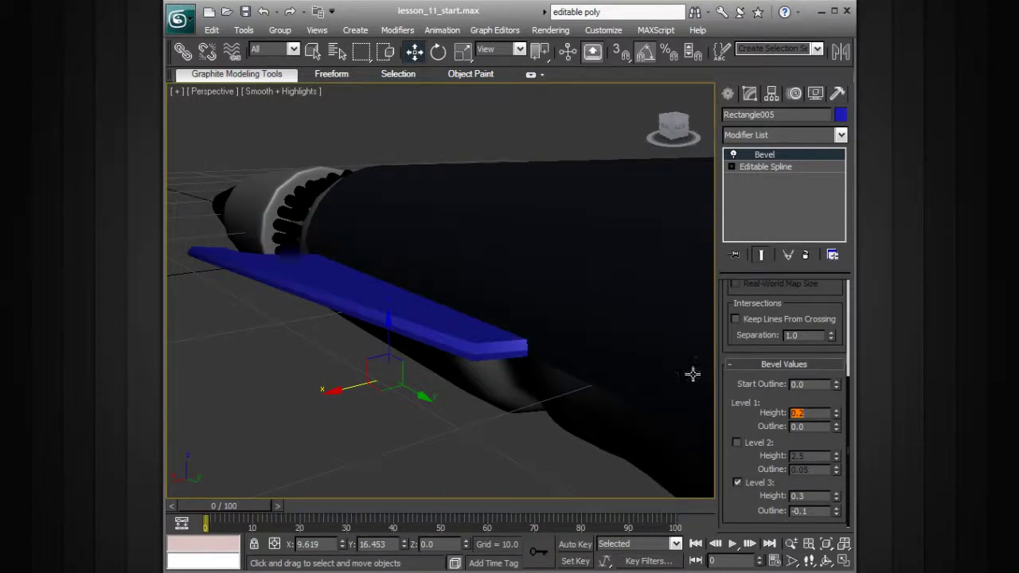
Raise the fin along the Z axis to about 1.27
{"action": "middle_click_drag", "start_coordinate": [532, 339], "coordinate": [477, 312], "text": "alt"}
{"action": "left_click_drag", "start_coordinate": [388, 278], "coordinate": [387, 253]}
{"action": "middle_click_drag", "start_coordinate": [386, 253], "coordinate": [545, 322], "text": "alt"}
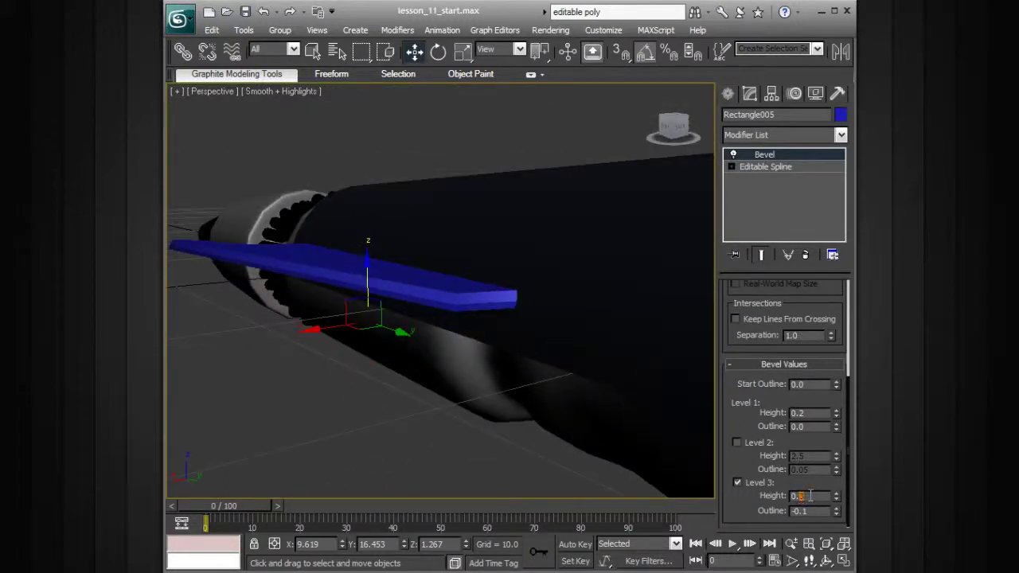
Set the Bevel's Level 3 height to 0.05 and its outline to -0.03
{"action": "key", "text": "Return"}
{"action": "mouse_move", "coordinate": [503, 339]}
{"action": "middle_mouse_down", "text": "alt"}
{"action": "mouse_move", "coordinate": [462, 344]}
{"action": "mouse_move", "coordinate": [487, 337]}
{"action": "middle_mouse_up", "text": "alt"}
{"action": "type", "text": "0.6"}
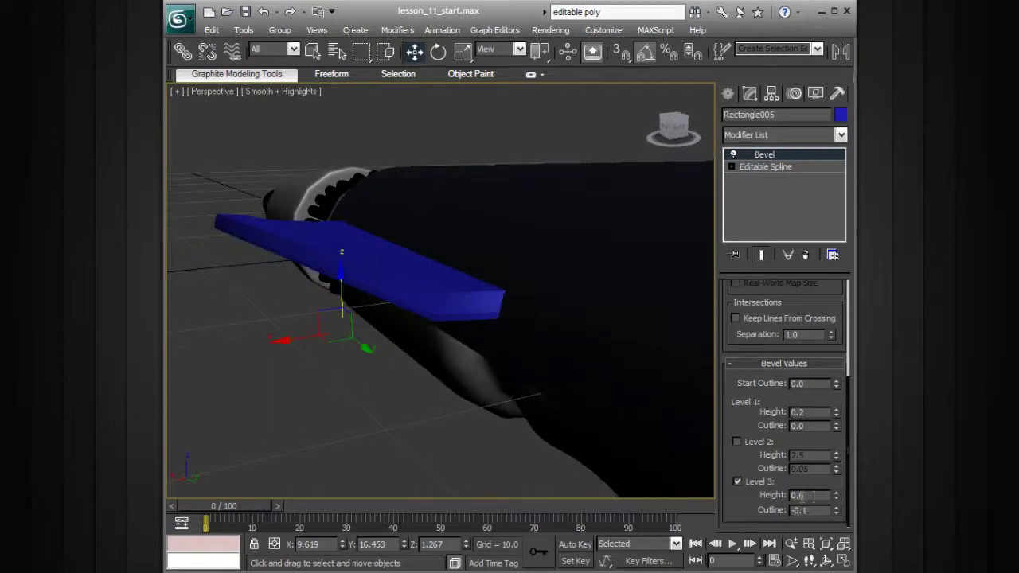
{"action": "key", "text": "Return"}
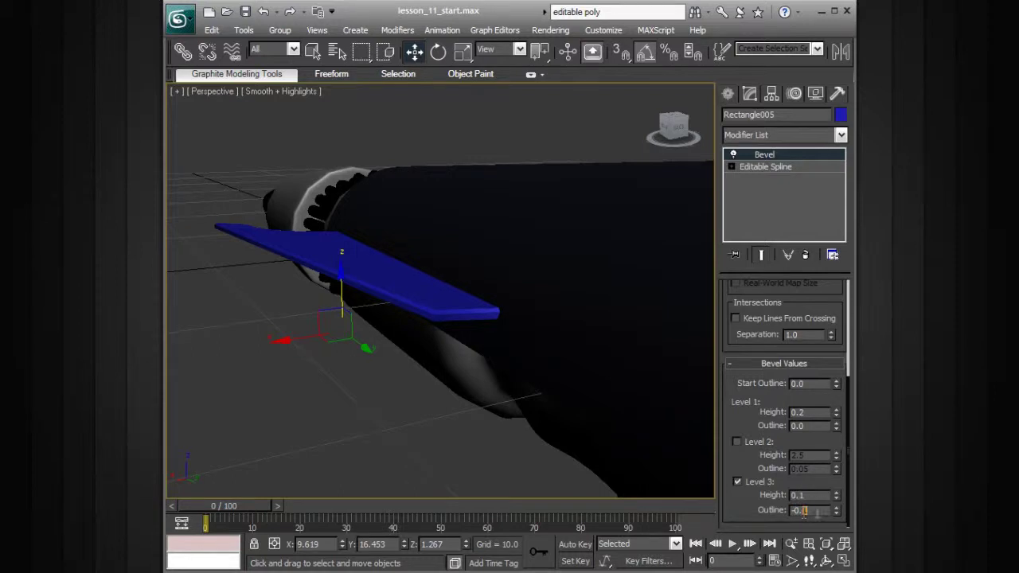
{"action": "key", "text": "Return"}
{"action": "type", "text": "5"}
{"action": "key", "text": "Return"}
Change the fin's object color to grey and deselect it
{"action": "middle_click_drag", "start_coordinate": [462, 347], "coordinate": [710, 222], "text": "alt"}
{"action": "left_click", "coordinate": [619, 337]}
{"action": "middle_click_drag", "start_coordinate": [620, 337], "coordinate": [591, 346], "text": "alt"}
{"action": "left_click", "coordinate": [558, 337]}
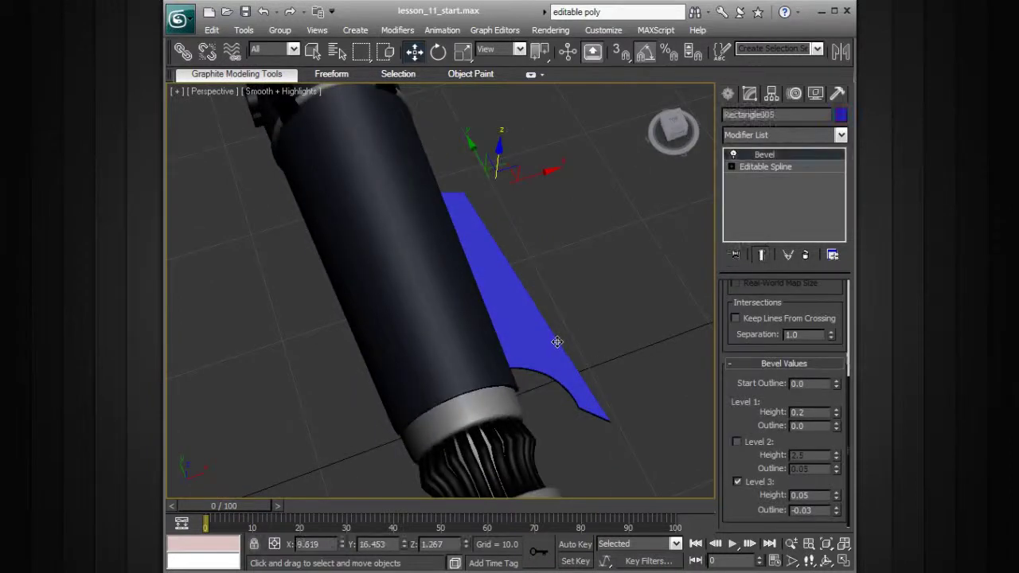
{"action": "left_click", "coordinate": [840, 116]}
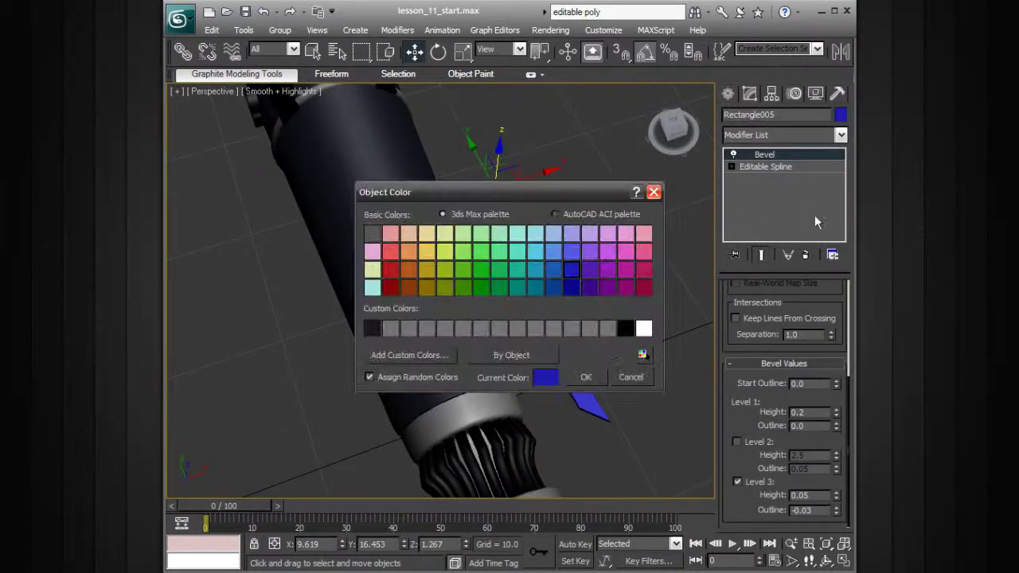
{"action": "left_click", "coordinate": [589, 376]}
{"action": "left_click", "coordinate": [640, 299]}
Create a cylinder with AutoGrid on the body's side between the light ring and the cutout, about 0.376 in radius and 0.864 high
{"action": "middle_click_drag", "start_coordinate": [640, 299], "coordinate": [562, 292], "text": "alt"}
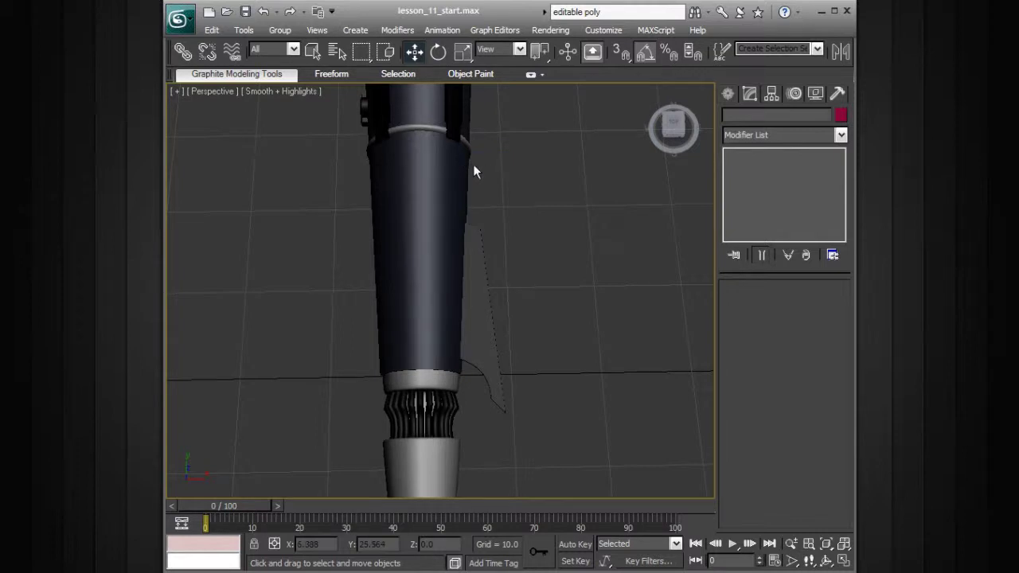
{"action": "middle_click_drag", "start_coordinate": [514, 187], "coordinate": [589, 271], "text": "alt"}
{"action": "middle_click_drag", "start_coordinate": [457, 237], "coordinate": [688, 249], "text": "alt"}
{"action": "middle_click_drag", "start_coordinate": [467, 311], "coordinate": [487, 297], "text": "alt"}
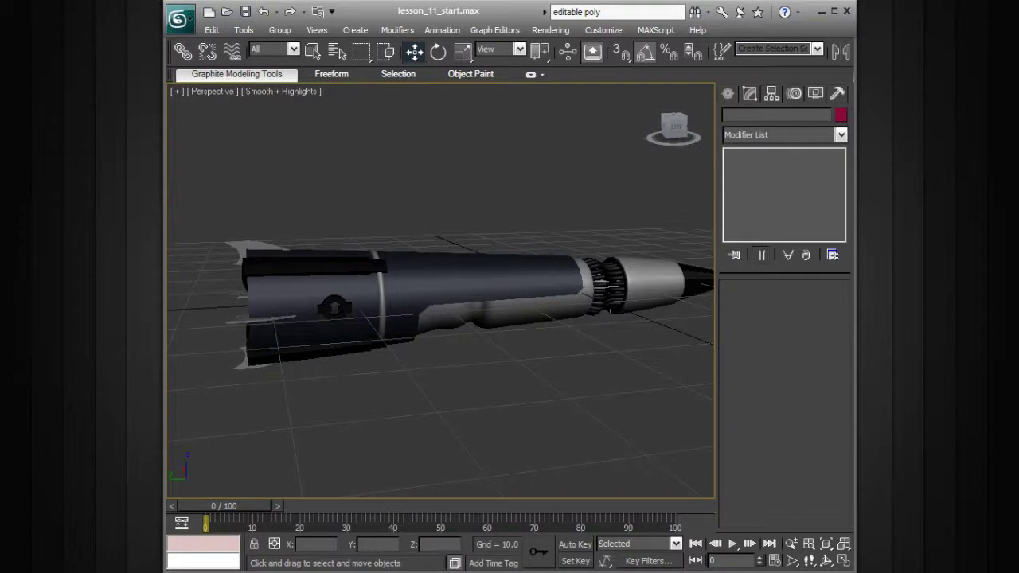
{"action": "middle_click_drag", "start_coordinate": [347, 335], "coordinate": [463, 332], "text": "alt"}
{"action": "scroll", "coordinate": [479, 335], "scroll_direction": "up", "scroll_amount": 5}
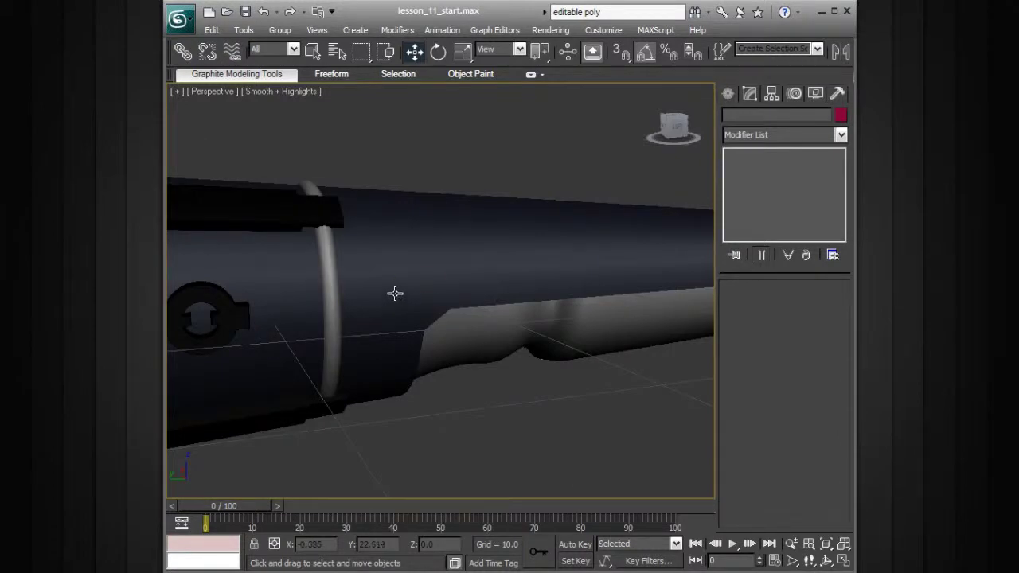
{"action": "left_click", "coordinate": [729, 94]}
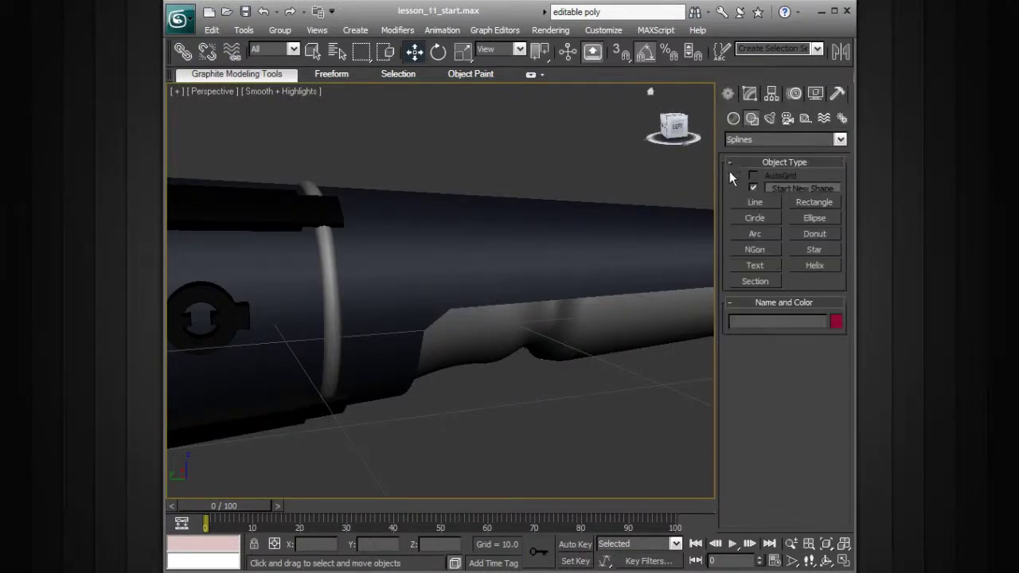
{"action": "middle_click_drag", "start_coordinate": [610, 255], "coordinate": [580, 305], "text": "alt"}
{"action": "left_click", "coordinate": [731, 119]}
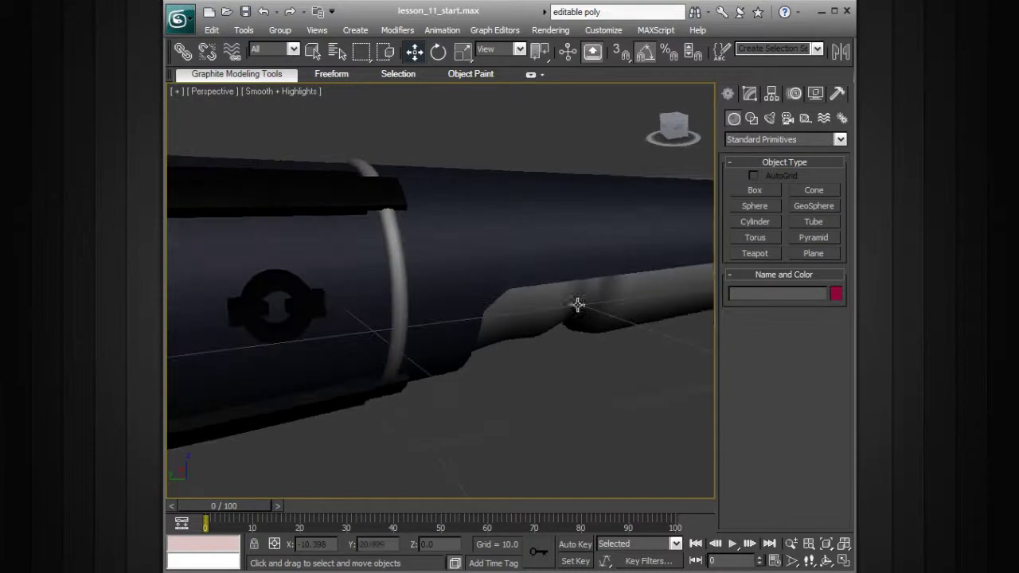
{"action": "left_click", "coordinate": [762, 222]}
{"action": "middle_click_drag", "start_coordinate": [613, 239], "coordinate": [575, 263], "text": "alt"}
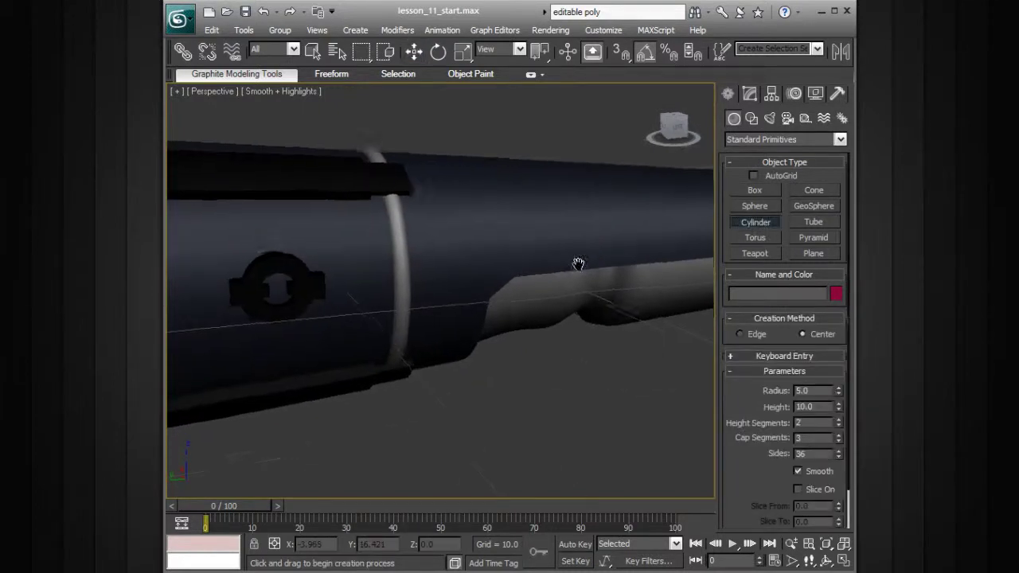
{"action": "scroll", "coordinate": [576, 264], "scroll_direction": "up", "scroll_amount": 3}
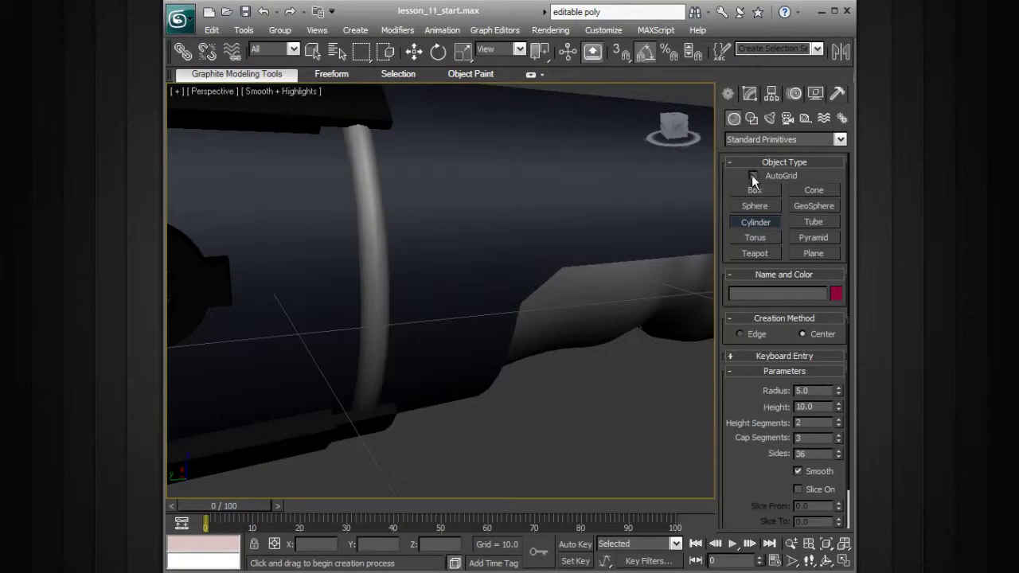
{"action": "middle_click_drag", "start_coordinate": [675, 243], "coordinate": [628, 264], "text": "alt"}
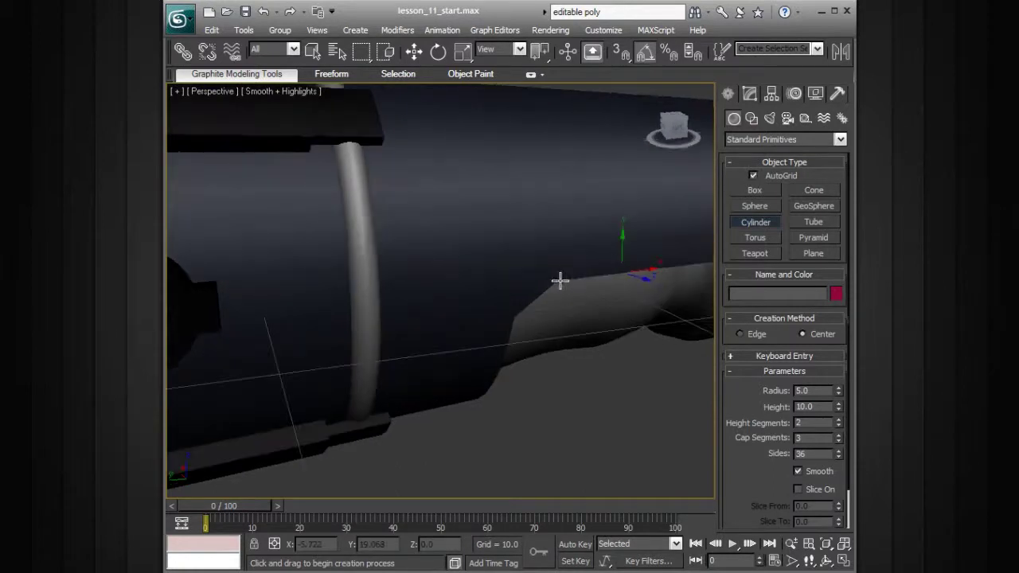
{"action": "middle_click_drag", "start_coordinate": [487, 301], "coordinate": [443, 284], "text": "alt"}
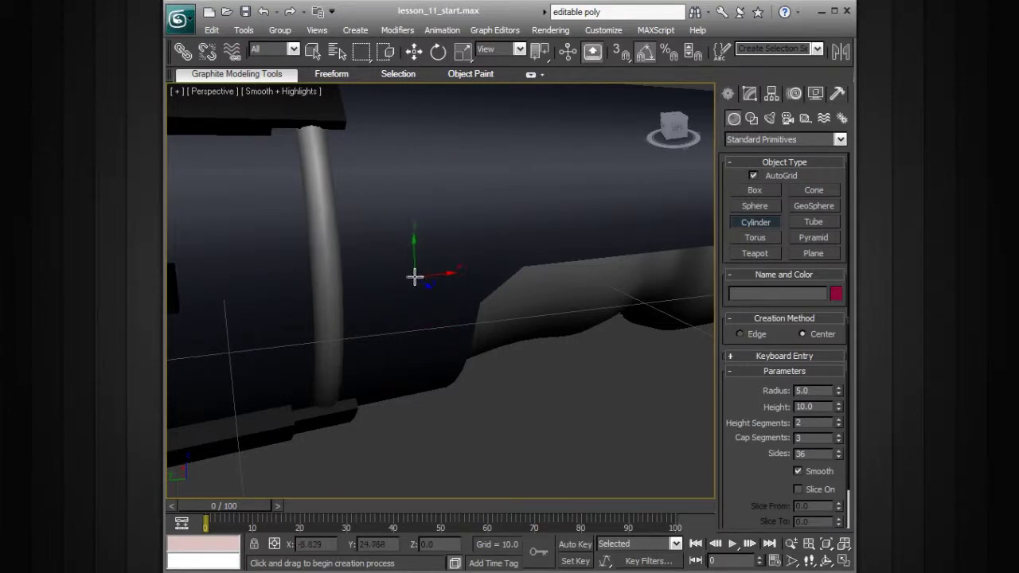
{"action": "left_click_drag", "start_coordinate": [414, 275], "coordinate": [424, 276]}
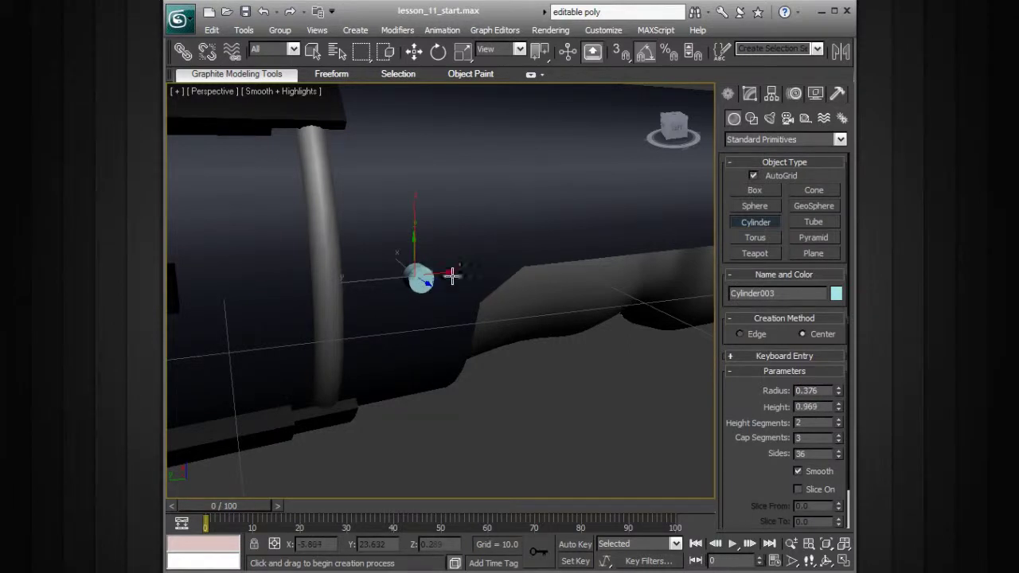
{"action": "left_click", "coordinate": [453, 293]}
Turn on edged faces and set the cylinder to 1 cap segment and 24 sides
{"action": "middle_click_drag", "start_coordinate": [488, 303], "coordinate": [512, 298], "text": "alt"}
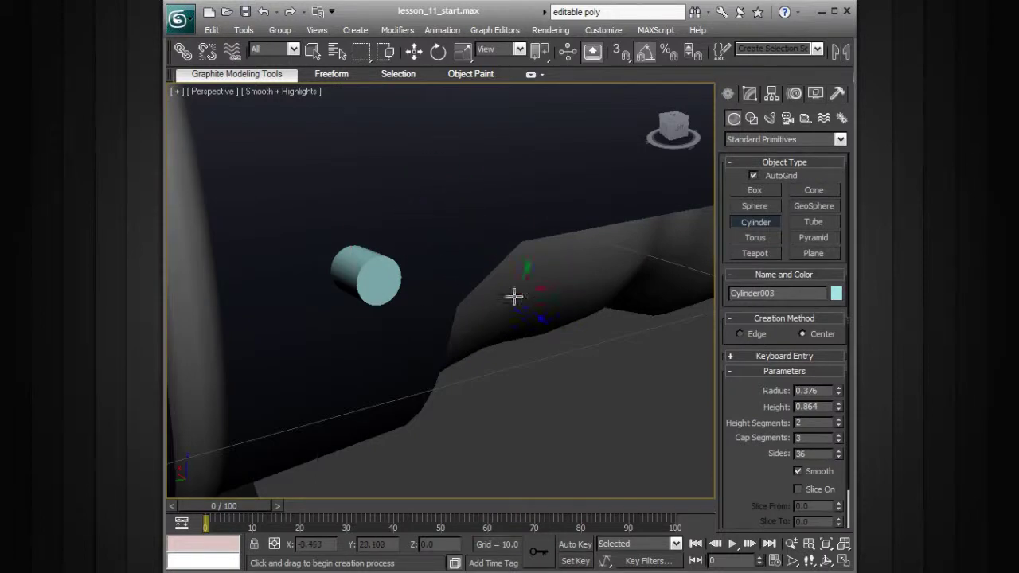
{"action": "middle_click_drag", "start_coordinate": [459, 301], "coordinate": [510, 300], "text": "alt"}
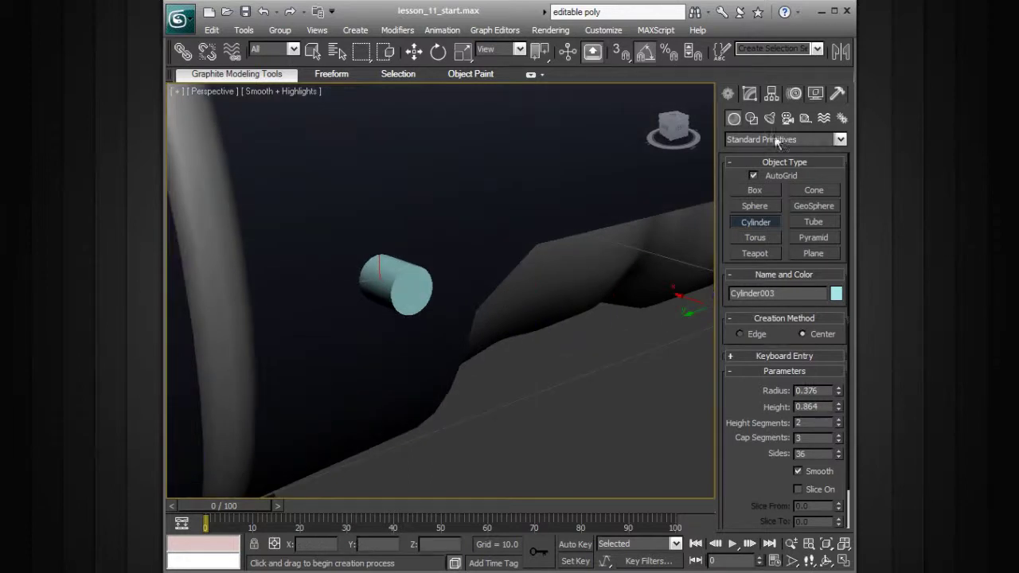
{"action": "left_click", "coordinate": [749, 92]}
{"action": "key", "text": "w"}
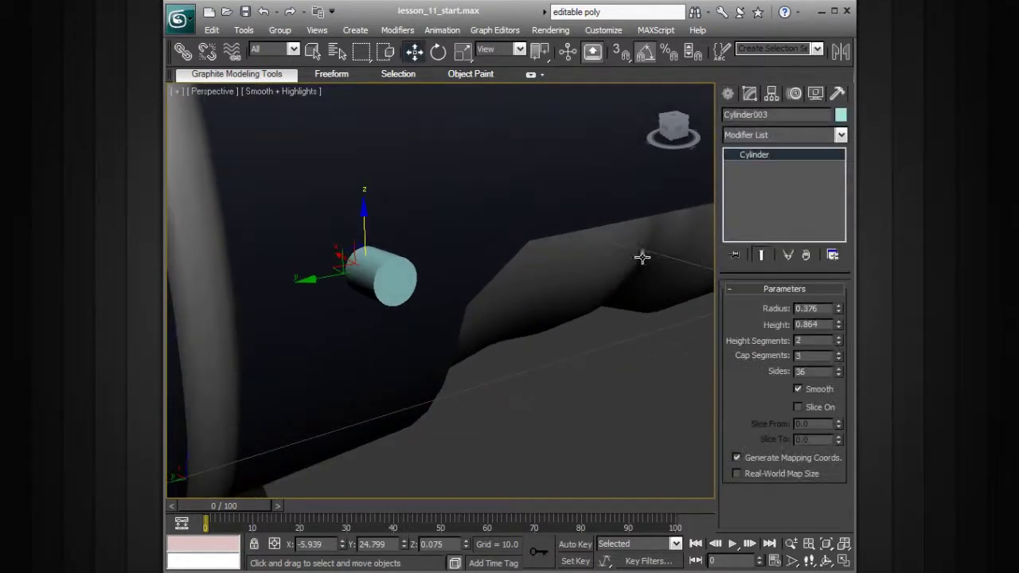
{"action": "key", "text": "F4"}
{"action": "scroll", "coordinate": [587, 300], "scroll_direction": "up", "scroll_amount": 4}
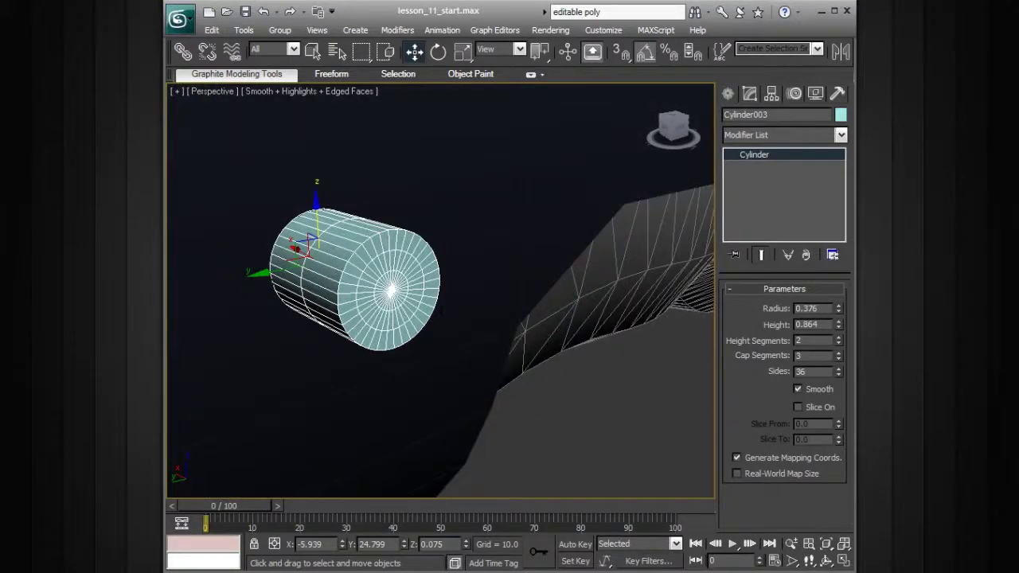
{"action": "left_click", "coordinate": [839, 342]}
{"action": "left_click", "coordinate": [839, 357]}
{"action": "left_click", "coordinate": [839, 356]}
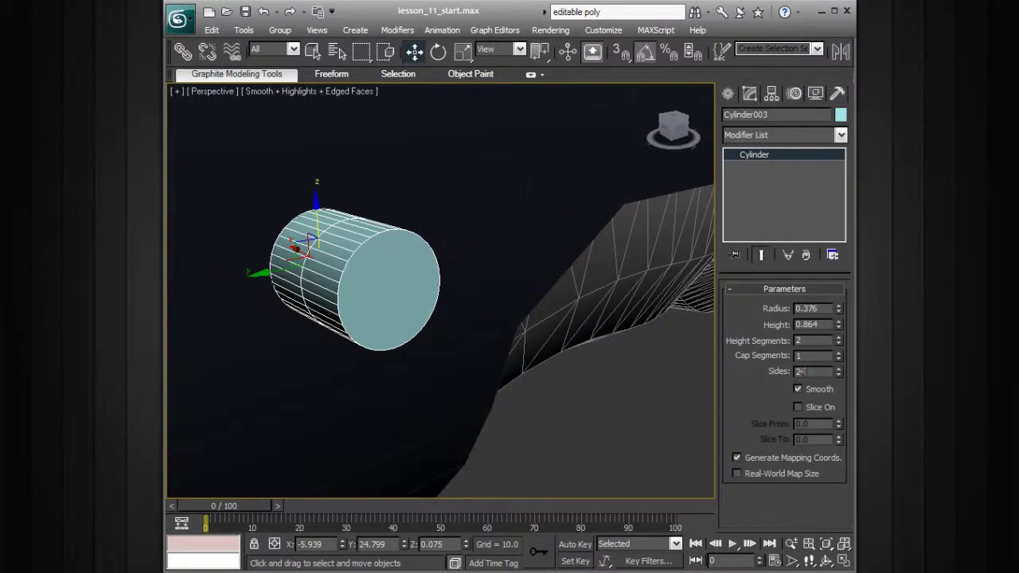
{"action": "key", "text": "Return"}
Move the cylinder slightly along the X axis into the body, to about -5.883
{"action": "middle_click_drag", "start_coordinate": [572, 350], "coordinate": [596, 349], "text": "alt"}
{"action": "left_click_drag", "start_coordinate": [385, 274], "coordinate": [378, 272]}
{"action": "middle_click_drag", "start_coordinate": [549, 299], "coordinate": [519, 304], "text": "alt"}
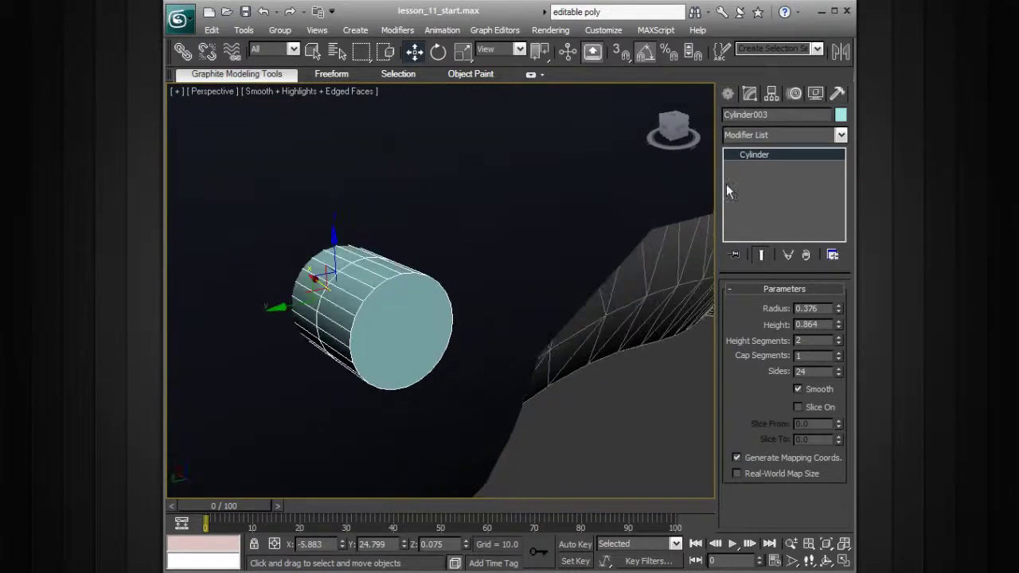
Convert the cylinder to Editable Poly and select its outer cap polygon
{"action": "right_click", "coordinate": [773, 155]}
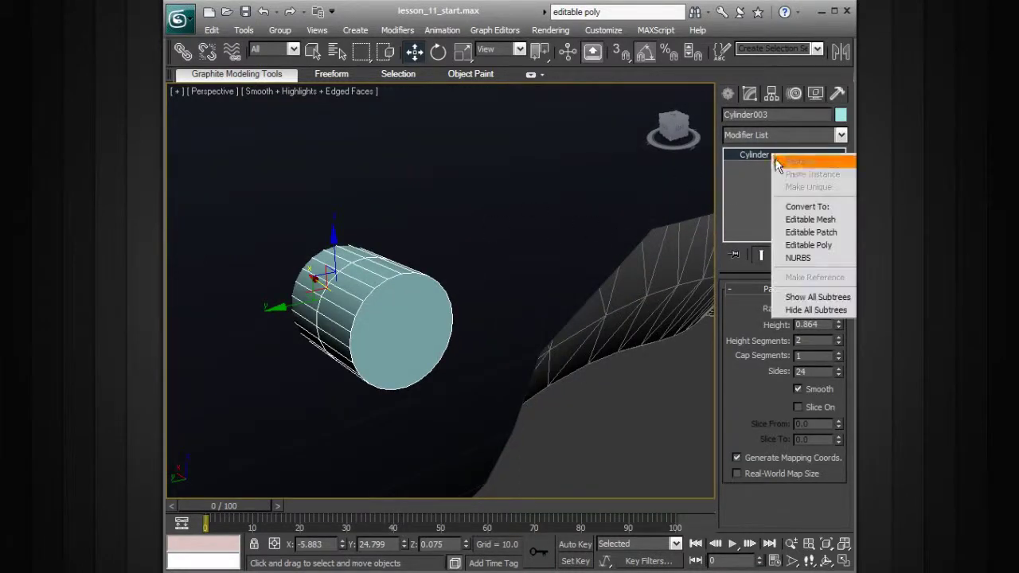
{"action": "left_click", "coordinate": [776, 246]}
{"action": "left_click", "coordinate": [733, 155]}
{"action": "left_click", "coordinate": [761, 203]}
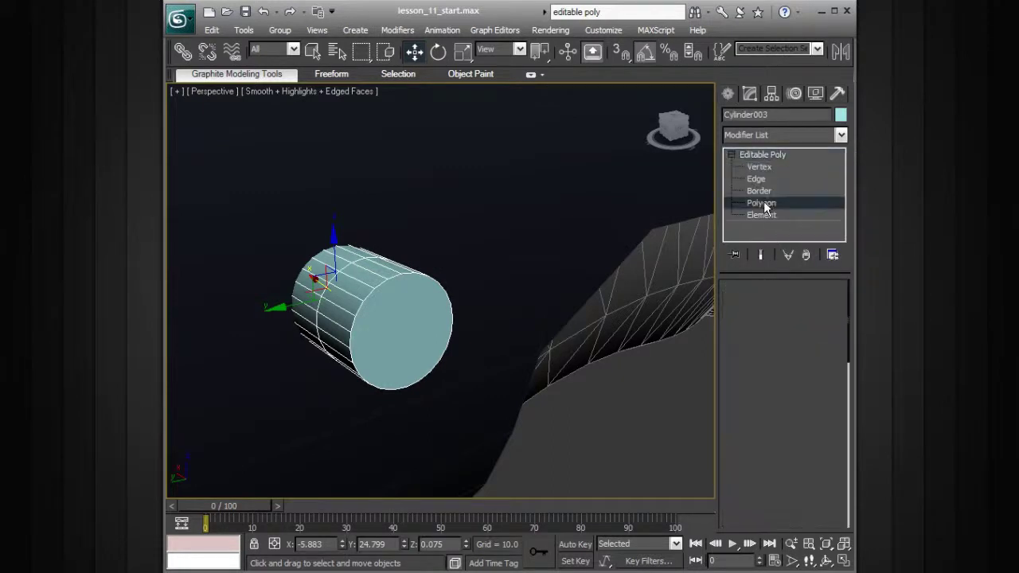
{"action": "middle_click_drag", "start_coordinate": [507, 336], "coordinate": [521, 339], "text": "alt"}
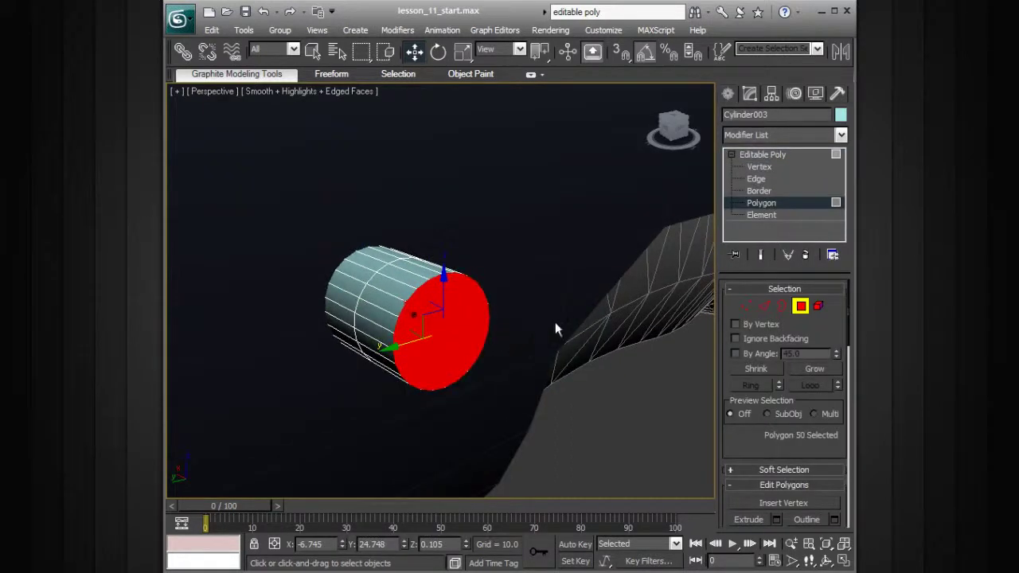
{"action": "scroll", "coordinate": [555, 320], "scroll_direction": "up", "scroll_amount": 4}
{"action": "middle_click_drag", "start_coordinate": [556, 311], "coordinate": [476, 272], "text": "alt"}
{"action": "middle_click_drag", "start_coordinate": [526, 309], "coordinate": [529, 305], "text": "alt"}
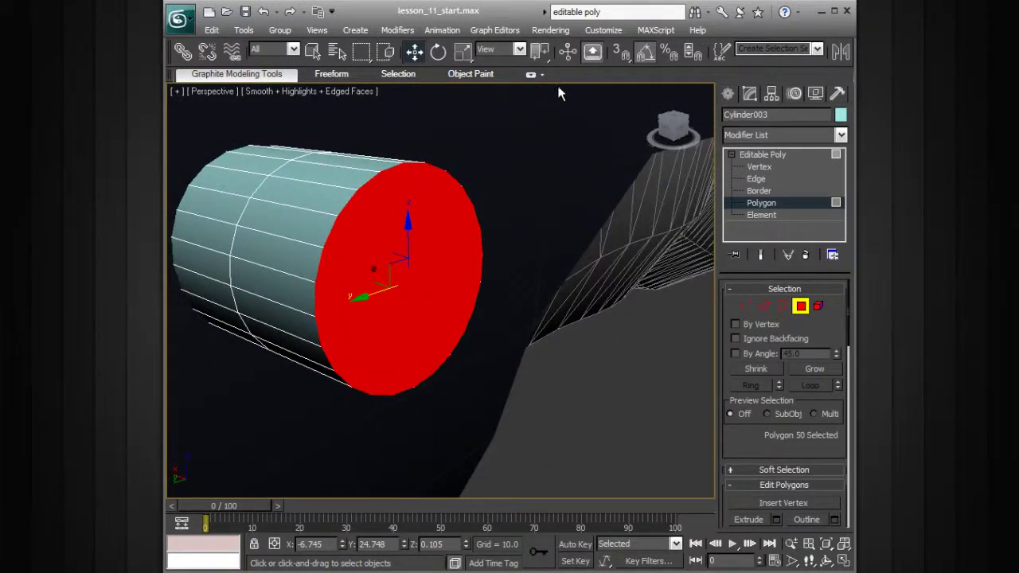
Start a Bevel with settings on the cylinder's outer cap polygon and give it a height of 0.2
{"action": "left_click", "coordinate": [531, 75]}
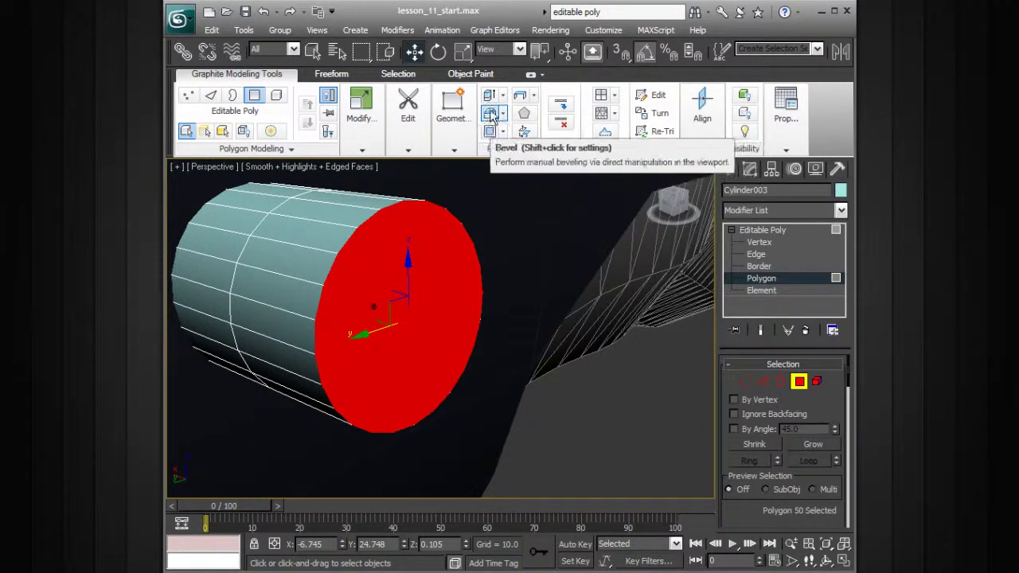
{"action": "left_click", "coordinate": [502, 117]}
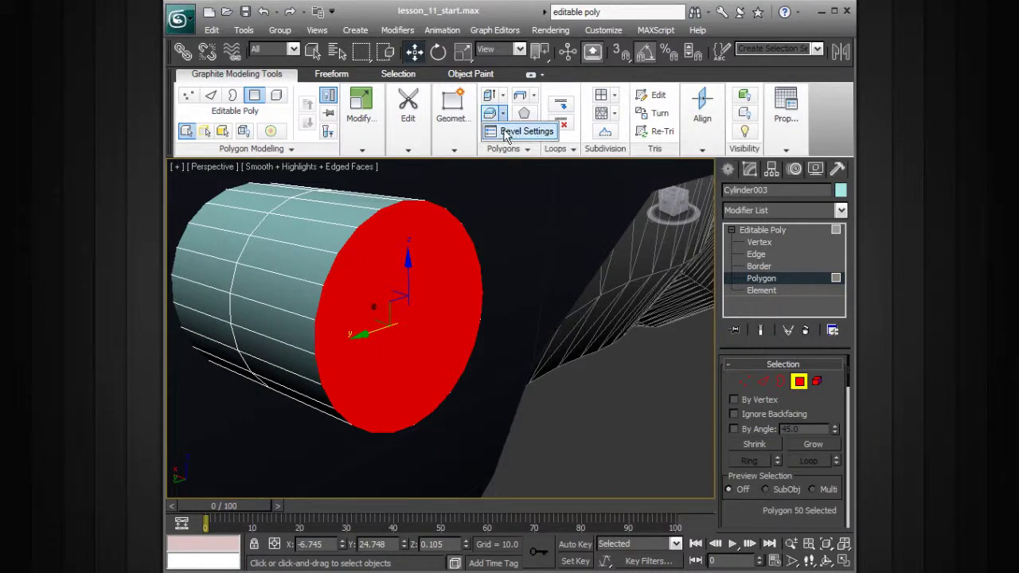
{"action": "left_click", "coordinate": [521, 131]}
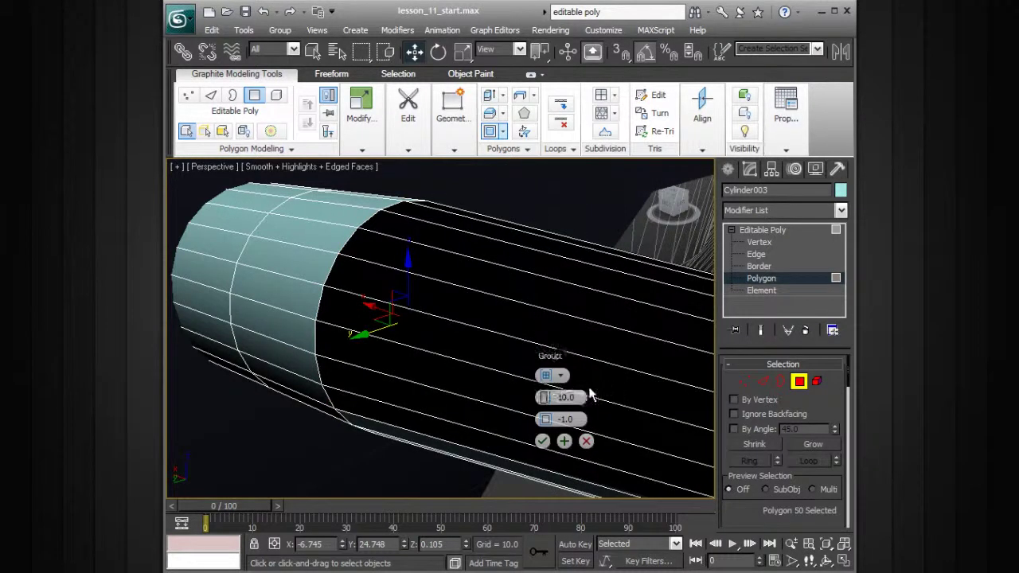
{"action": "middle_click_drag", "start_coordinate": [619, 380], "coordinate": [575, 367]}
{"action": "mouse_move", "coordinate": [502, 383]}
{"action": "left_mouse_down"}
{"action": "mouse_move", "coordinate": [500, 406]}
{"action": "mouse_move", "coordinate": [476, 403]}
{"action": "mouse_move", "coordinate": [498, 393]}
{"action": "mouse_move", "coordinate": [497, 405]}
{"action": "mouse_move", "coordinate": [531, 404]}
{"action": "mouse_move", "coordinate": [489, 382]}
{"action": "left_mouse_up"}
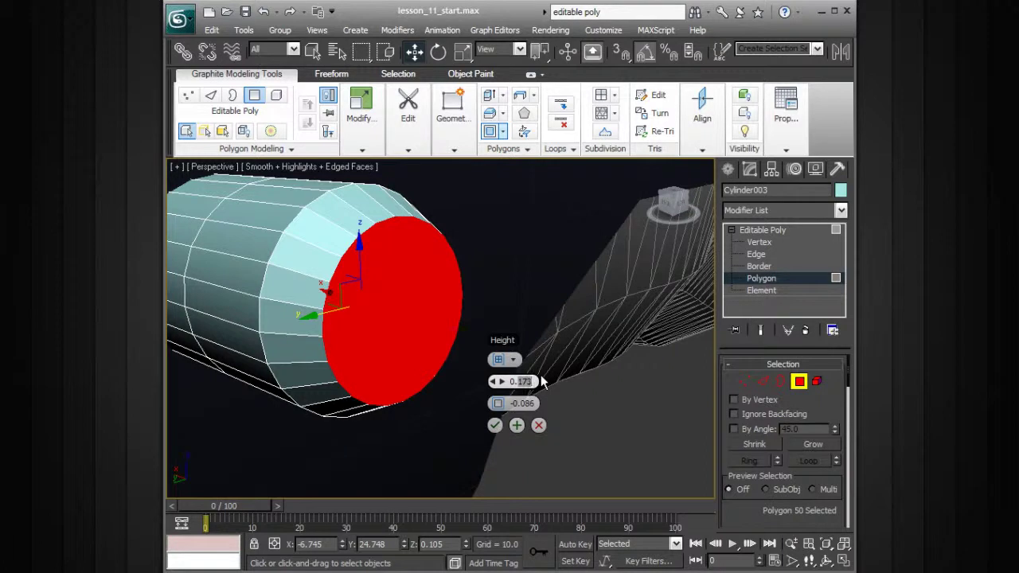
{"action": "key", "text": "Return"}
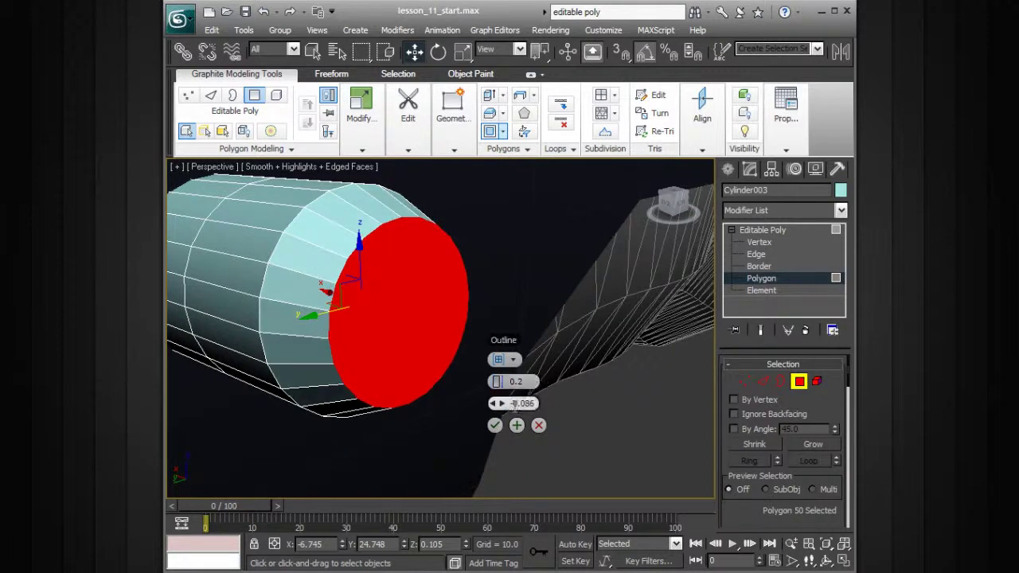
Try bevel outline amounts of -0.2 and -0.3 on the cap, and settle on -0.1
{"action": "left_click_drag", "start_coordinate": [500, 404], "coordinate": [499, 404]}
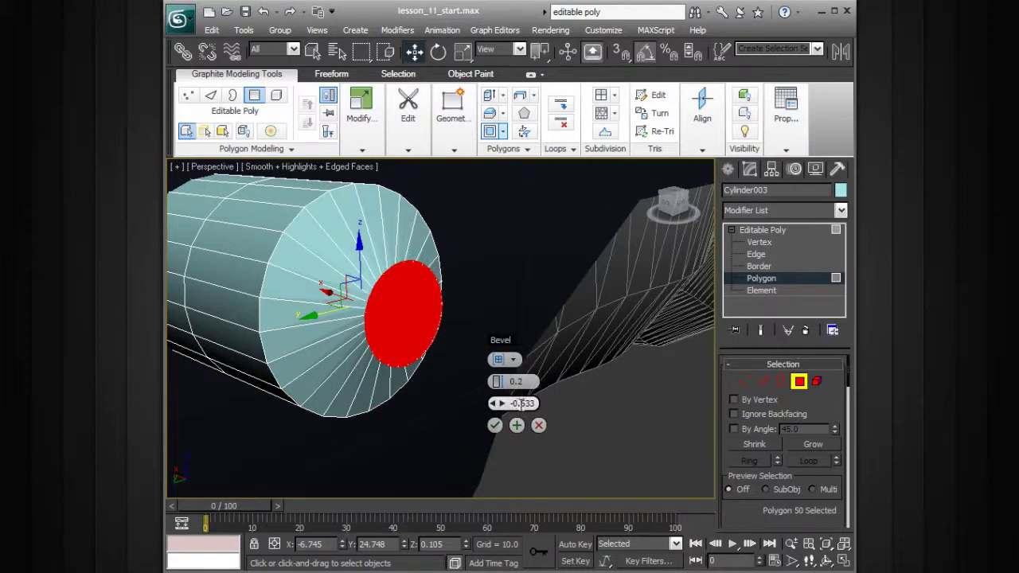
{"action": "type", "text": "0.2"}
{"action": "key", "text": "Return"}
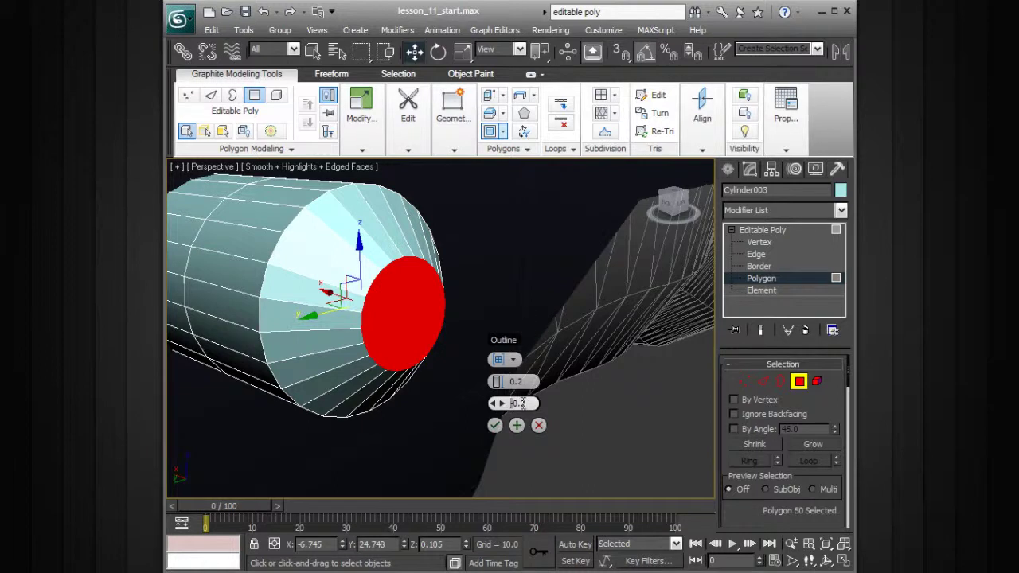
{"action": "key", "text": "BackSpace"}
{"action": "type", "text": "3"}
{"action": "key", "text": "Return"}
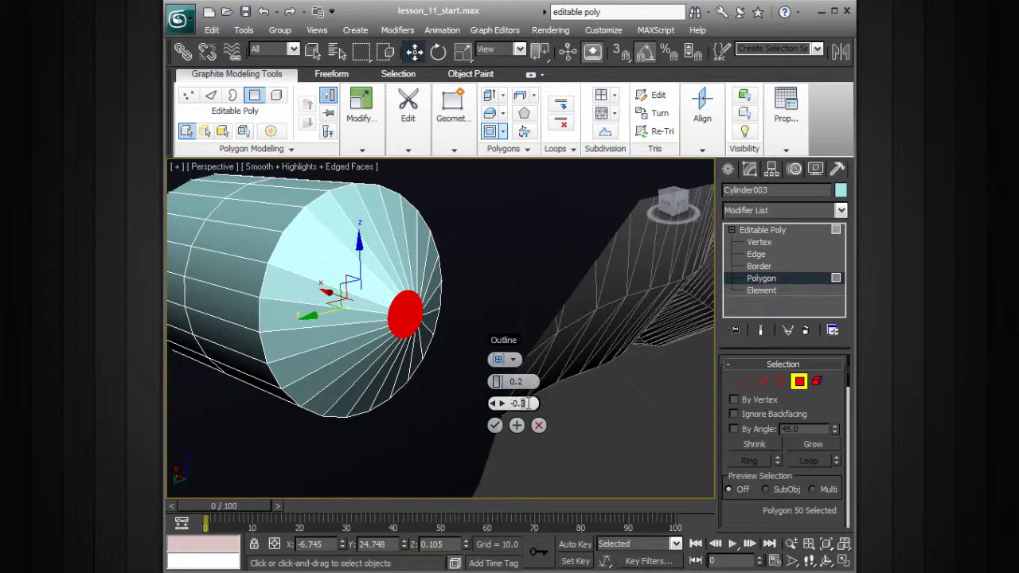
{"action": "key", "text": "Return"}
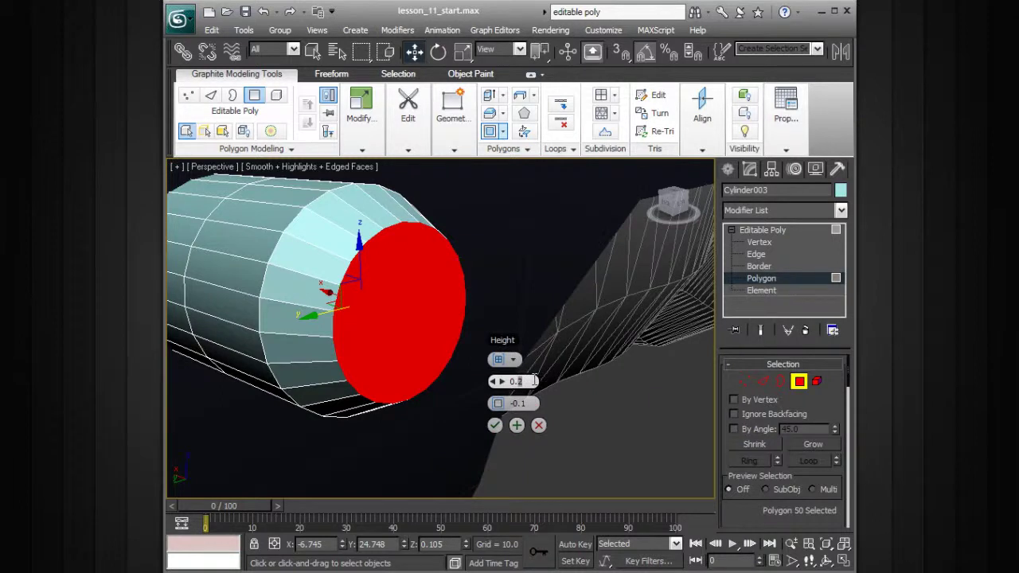
Reduce the bevel height to 0.1 and apply the bevel to the cap
{"action": "type", "text": "1"}
{"action": "key", "text": "Return"}
{"action": "middle_click_drag", "start_coordinate": [506, 359], "coordinate": [458, 350], "text": "alt"}
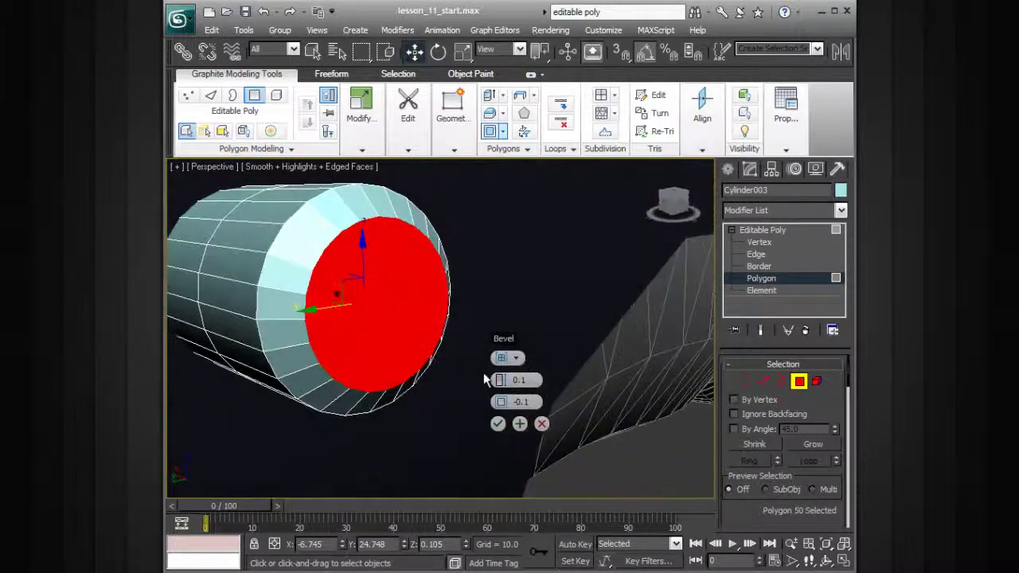
{"action": "left_click", "coordinate": [498, 423]}
Inset the beveled cap polygon by 0.08 and apply it
{"action": "middle_click_drag", "start_coordinate": [500, 422], "coordinate": [531, 222], "text": "alt"}
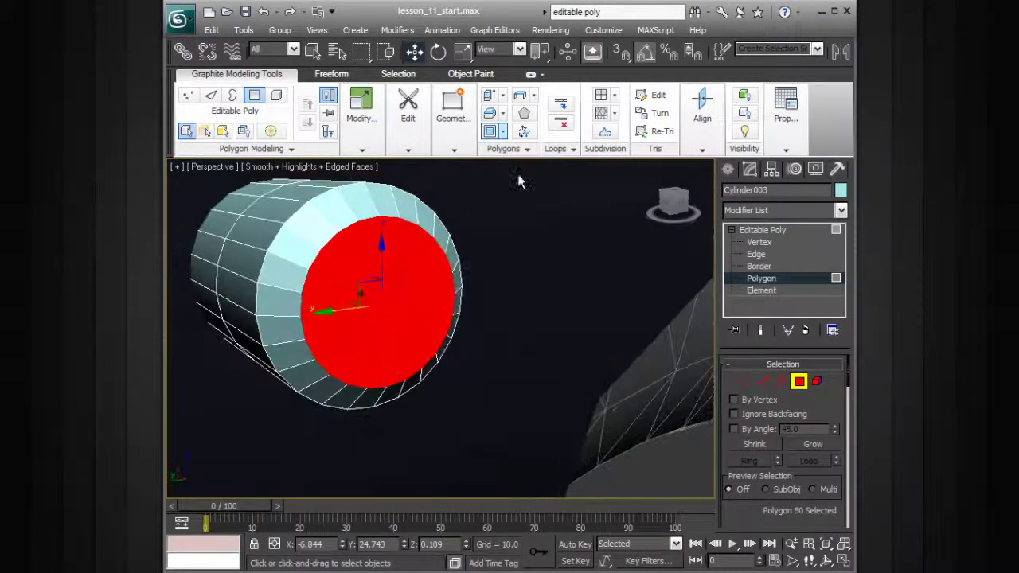
{"action": "left_click", "coordinate": [502, 132]}
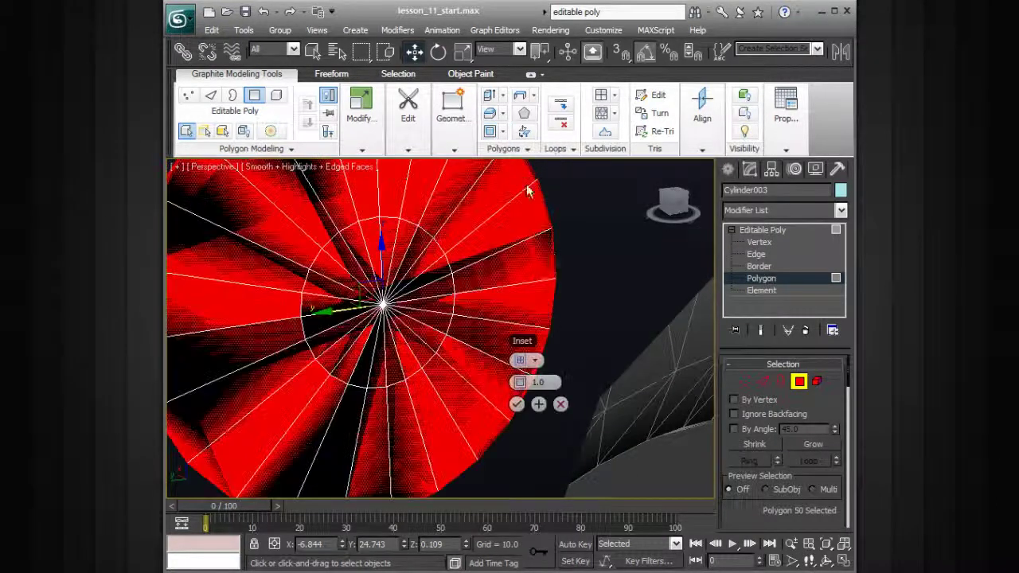
{"action": "left_click_drag", "start_coordinate": [521, 386], "coordinate": [520, 385]}
{"action": "middle_click_drag", "start_coordinate": [527, 343], "coordinate": [546, 329], "text": "alt"}
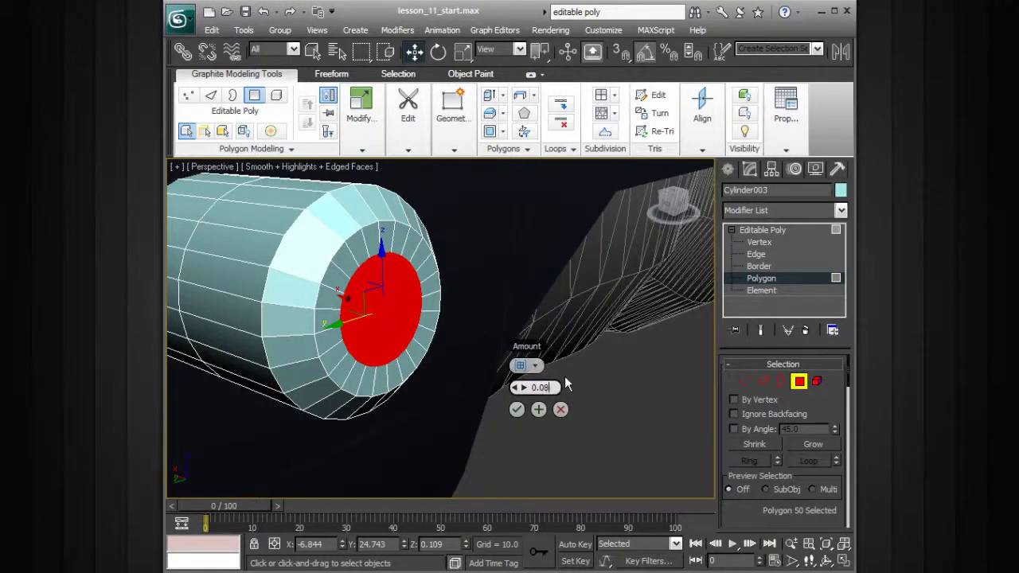
{"action": "type", "text": "0.08"}
{"action": "key", "text": "Return"}
{"action": "left_click", "coordinate": [517, 409]}
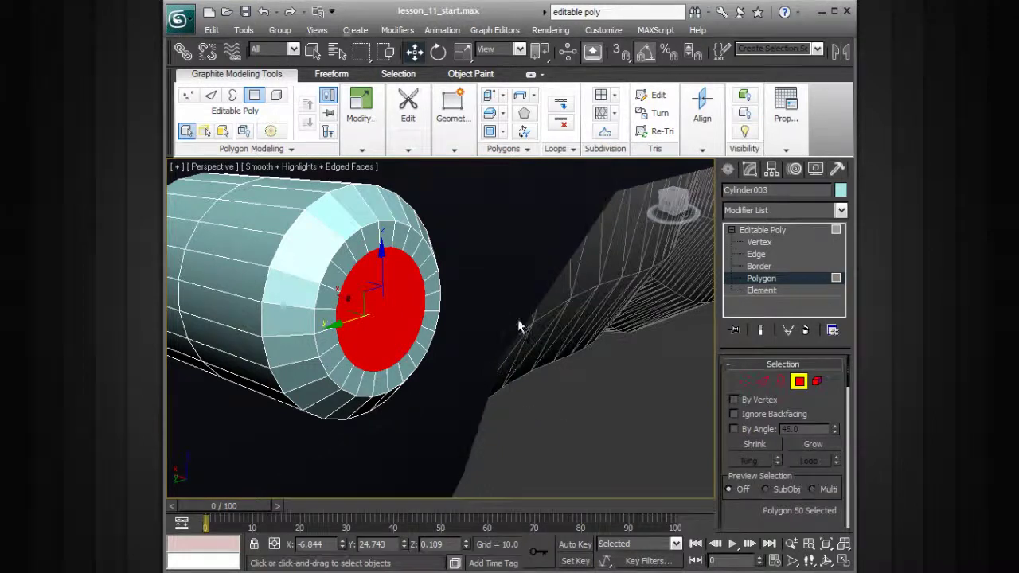
Extrude the inset cap polygon inward to hollow out the cylinder's end, and delete the polygon at the hole's inner end
{"action": "middle_click_drag", "start_coordinate": [510, 364], "coordinate": [518, 324], "text": "alt"}
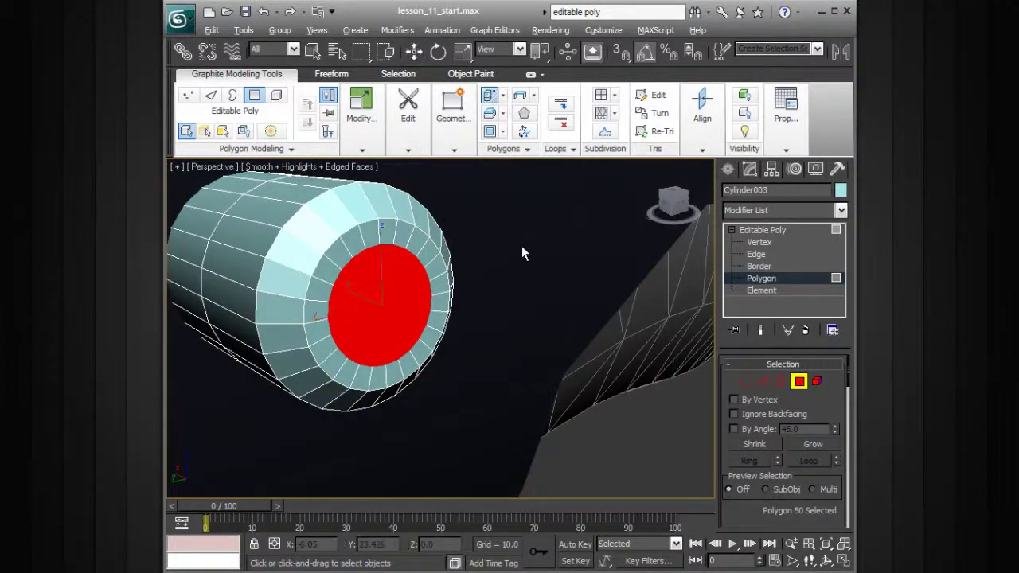
{"action": "middle_click_drag", "start_coordinate": [512, 243], "coordinate": [366, 316], "text": "alt"}
{"action": "key", "text": "Delete"}
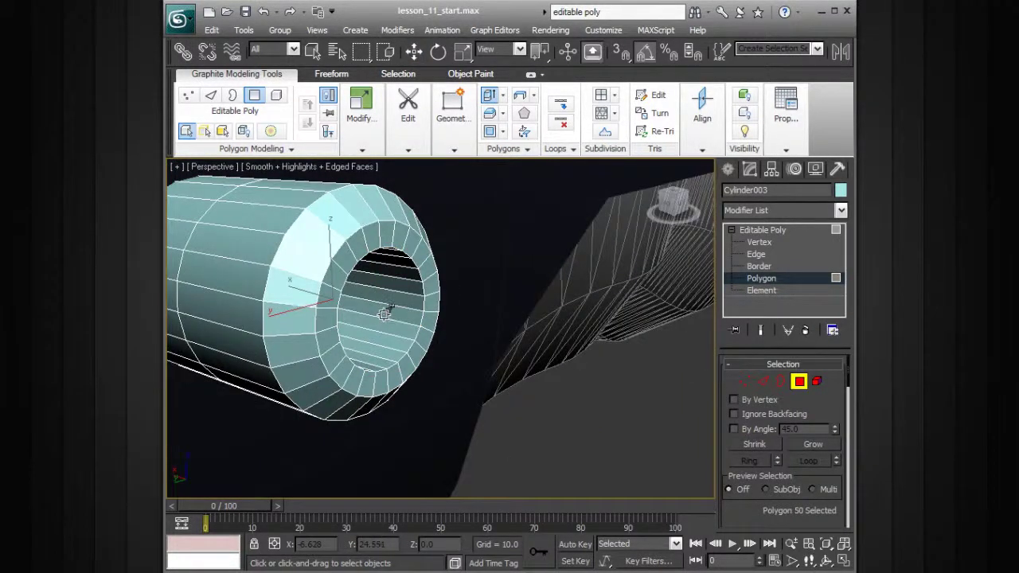
{"action": "middle_click_drag", "start_coordinate": [430, 312], "coordinate": [487, 287], "text": "alt"}
{"action": "key", "text": "Delete"}
Return the cylinder to object level and deselect it
{"action": "left_click", "coordinate": [767, 230]}
{"action": "key", "text": "r"}
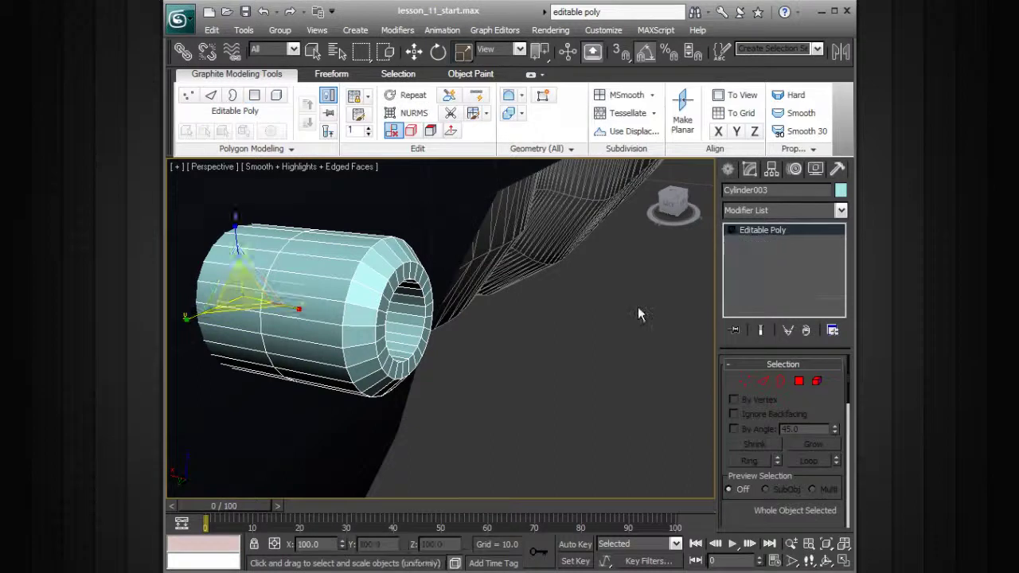
{"action": "scroll", "coordinate": [633, 311], "scroll_direction": "down", "scroll_amount": 5}
{"action": "left_click", "coordinate": [548, 364]}
{"action": "middle_click_drag", "start_coordinate": [550, 370], "coordinate": [773, 239], "text": "alt"}
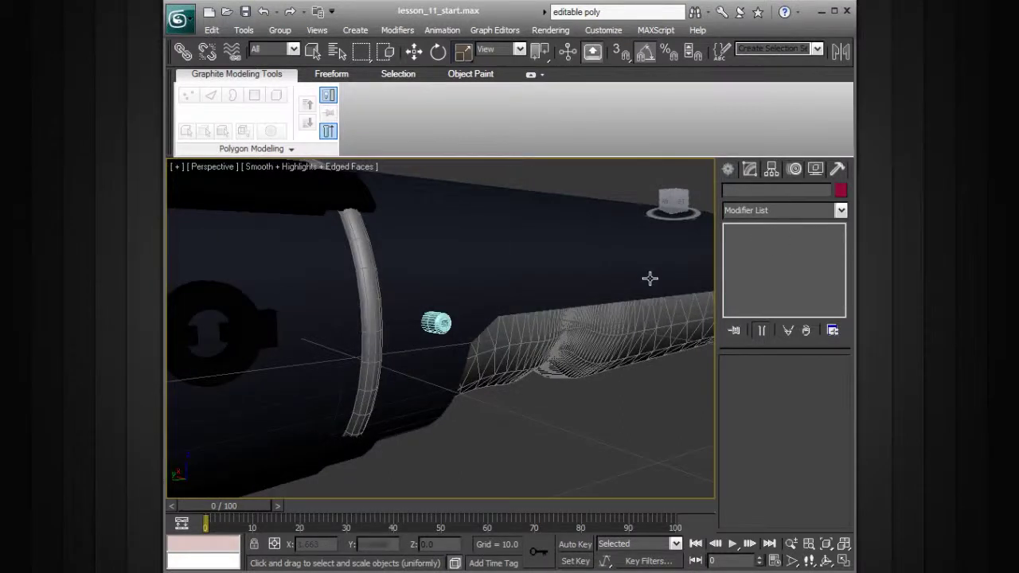
Activate the Sphere primitive and turn AutoGrid off
{"action": "left_click", "coordinate": [729, 168]}
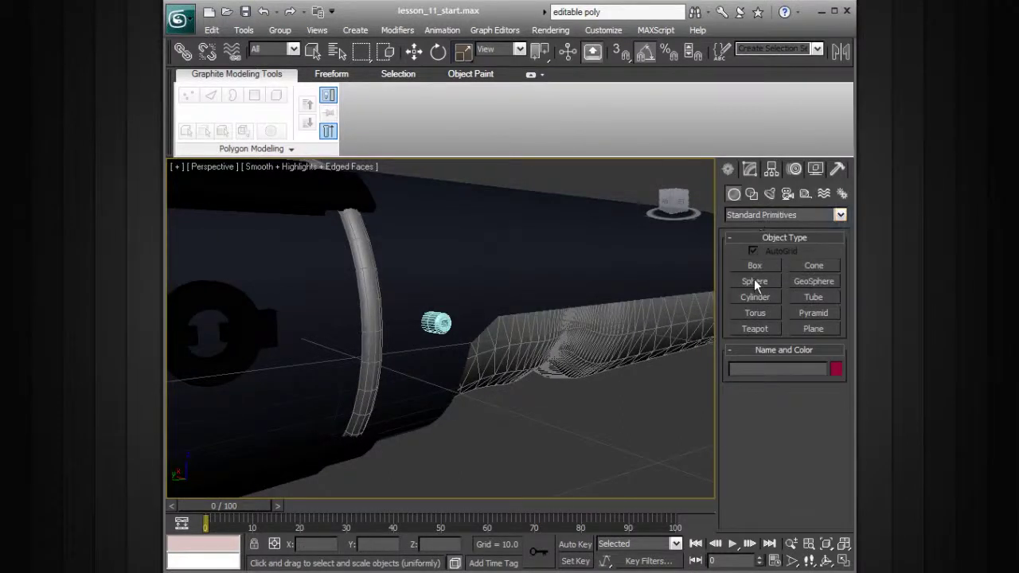
{"action": "left_click", "coordinate": [756, 283]}
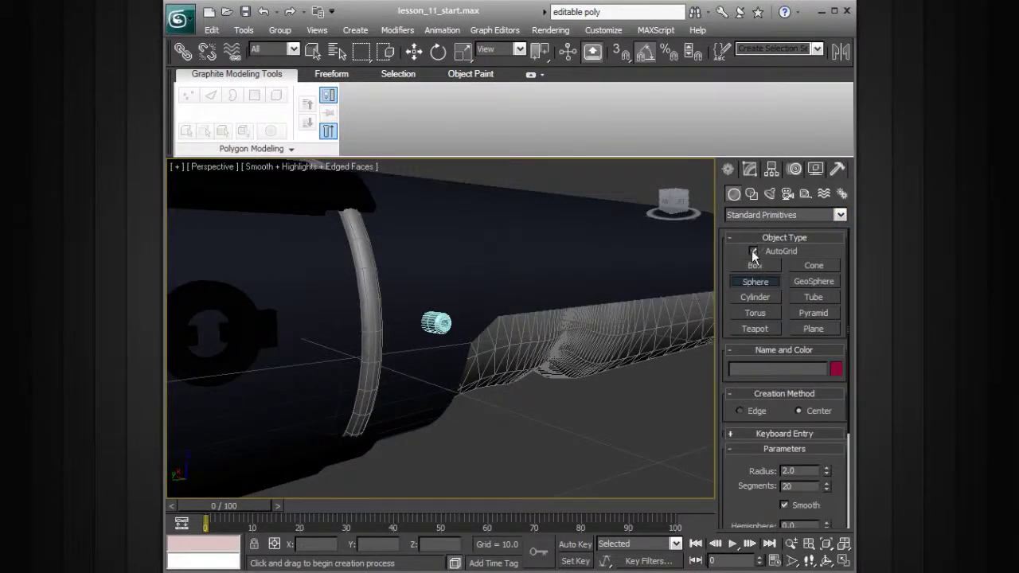
{"action": "middle_click_drag", "start_coordinate": [644, 296], "coordinate": [677, 307], "text": "alt"}
{"action": "middle_click_drag", "start_coordinate": [550, 327], "coordinate": [555, 350], "text": "alt"}
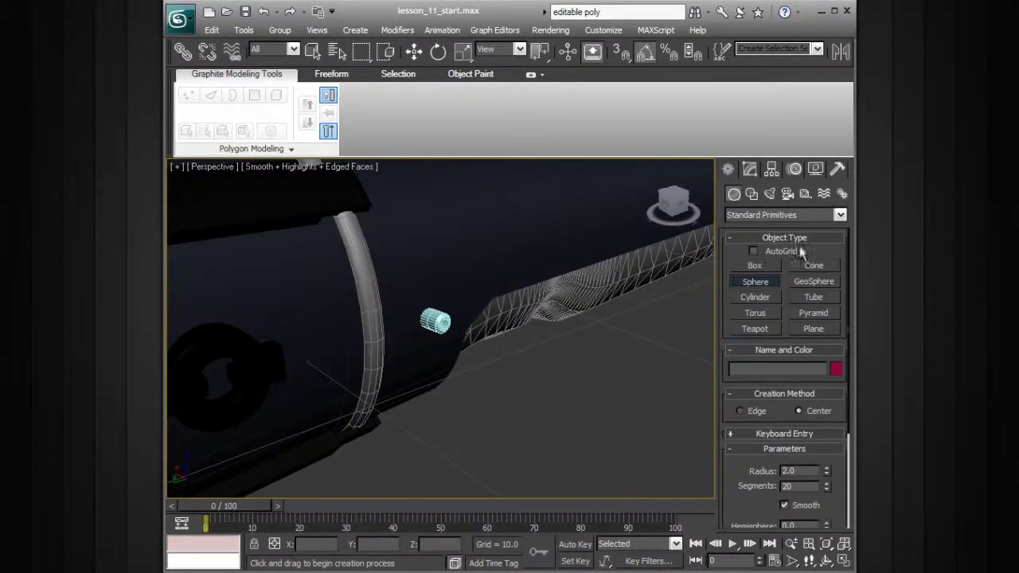
Turn off edged faces and examine the whole engine model from behind
{"action": "middle_click_drag", "start_coordinate": [619, 282], "coordinate": [515, 337], "text": "alt"}
{"action": "key", "text": "F4"}
{"action": "mouse_move", "coordinate": [528, 268]}
{"action": "middle_mouse_down", "text": "alt"}
{"action": "mouse_move", "coordinate": [550, 280]}
{"action": "mouse_move", "coordinate": [539, 289]}
{"action": "mouse_move", "coordinate": [545, 276]}
{"action": "middle_mouse_up", "text": "alt"}
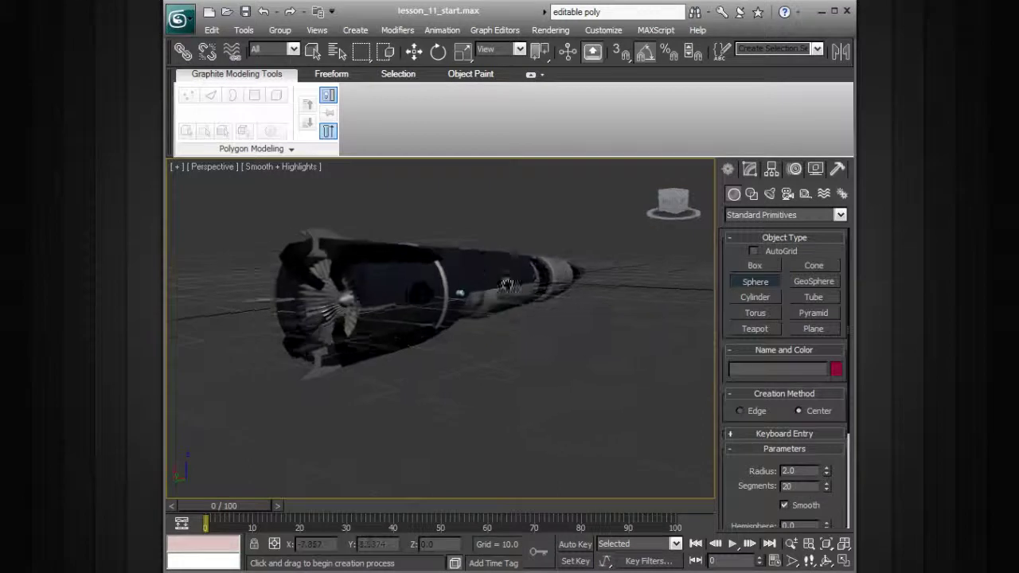
{"action": "scroll", "coordinate": [562, 284], "scroll_direction": "up", "scroll_amount": 3}
{"action": "middle_click_drag", "start_coordinate": [563, 284], "coordinate": [584, 287]}
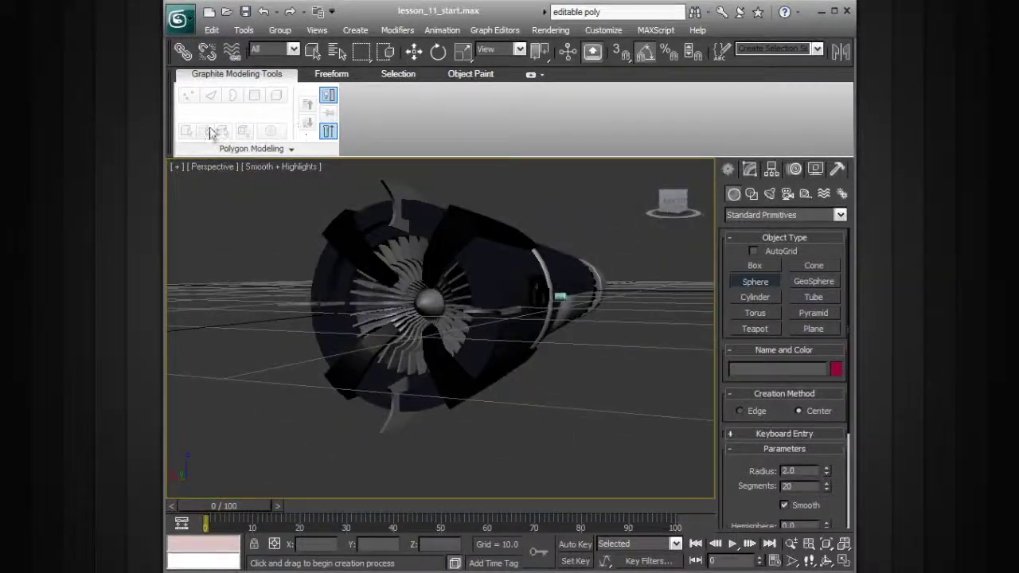
Show the Object Paint tools and examine the cylinder detail's placement along the tapered body
{"action": "left_click", "coordinate": [478, 73]}
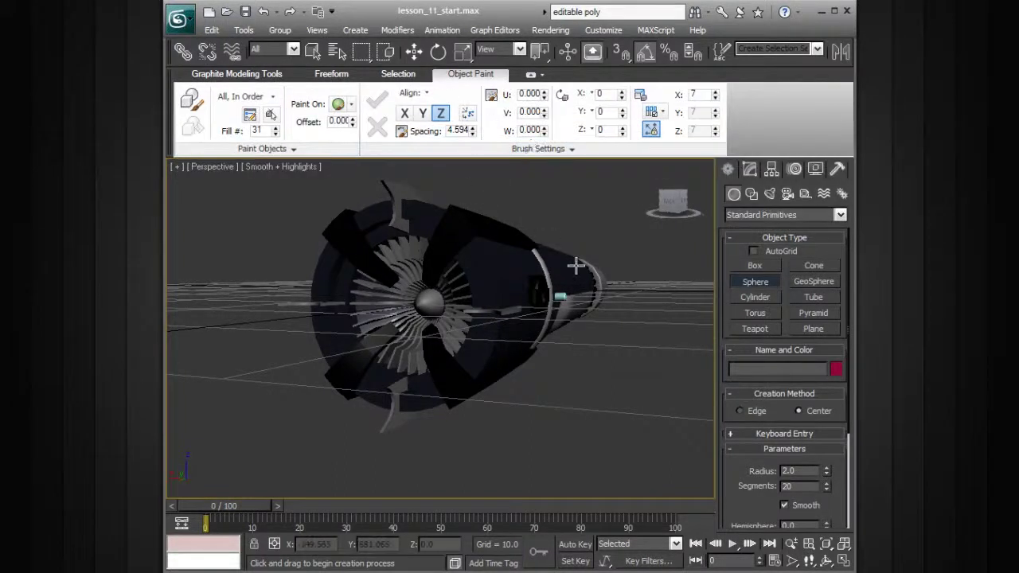
{"action": "middle_click_drag", "start_coordinate": [555, 291], "coordinate": [447, 255], "text": "alt"}
{"action": "middle_click_drag", "start_coordinate": [511, 348], "coordinate": [555, 305], "text": "alt"}
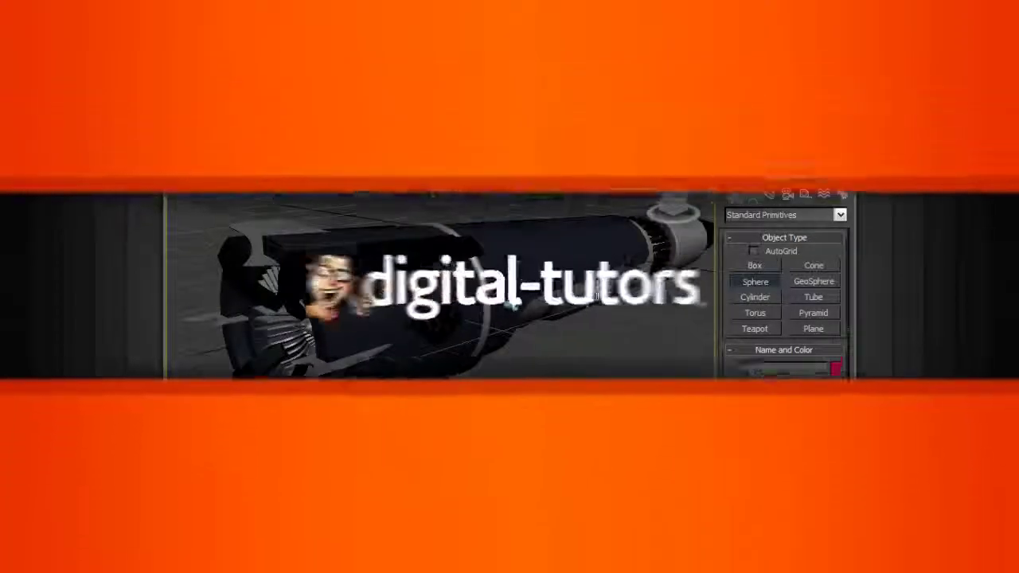